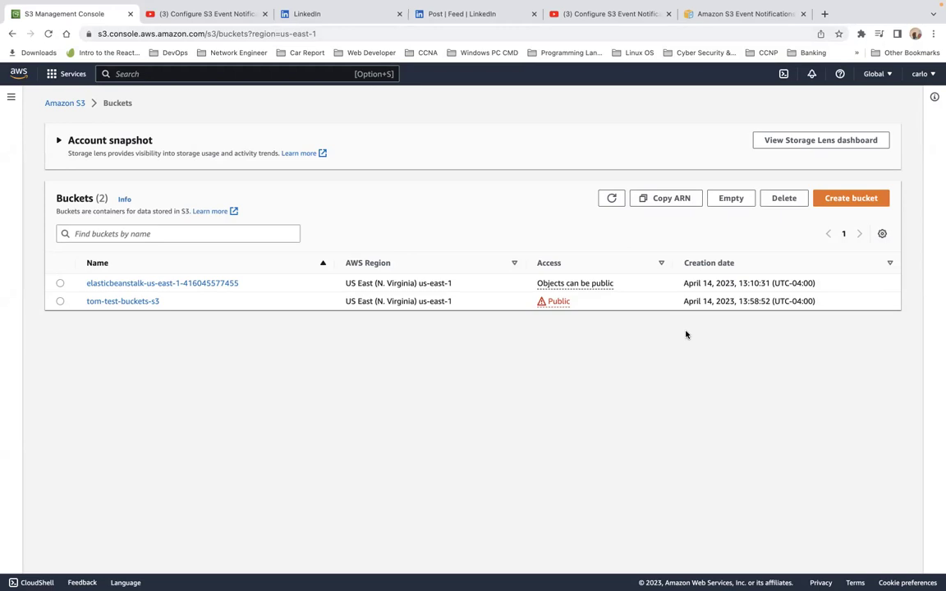
- Start creating a new S3 bucket and name it s3-encryption1
{"action": "left_click", "coordinate": [851, 199]}
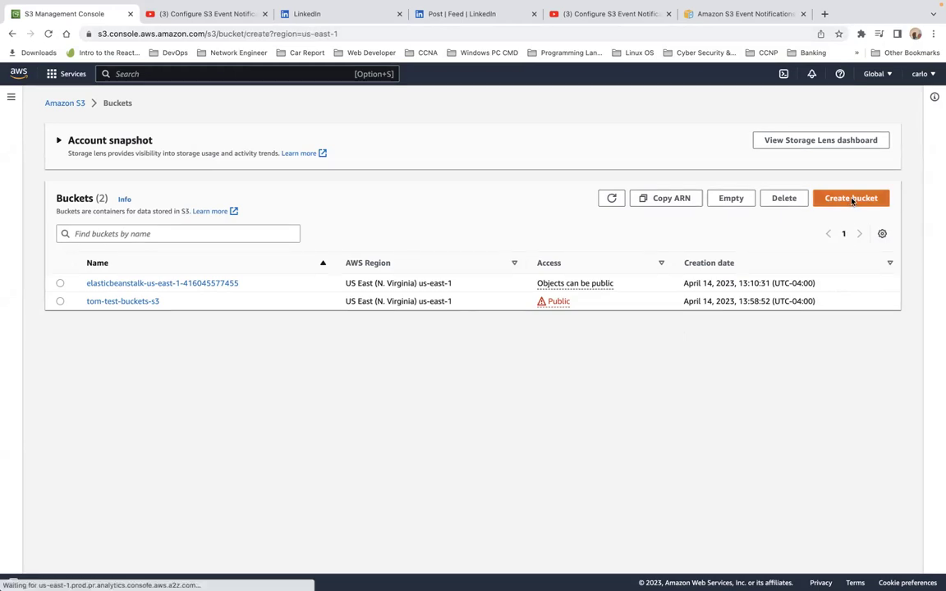
{"action": "left_click", "coordinate": [173, 237]}
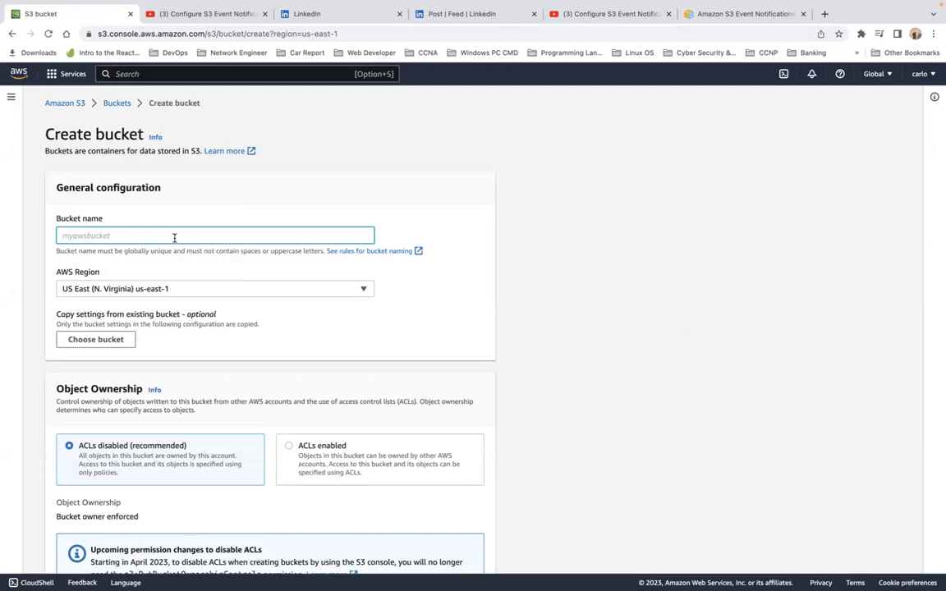
{"action": "type", "text": "s"}
{"action": "key", "text": "BackSpace"}
{"action": "type", "text": "s3-encryption1"}
- Enable Bucket Versioning for the new bucket
{"action": "scroll", "coordinate": [473, 328], "scroll_direction": "down", "scroll_amount": 9}
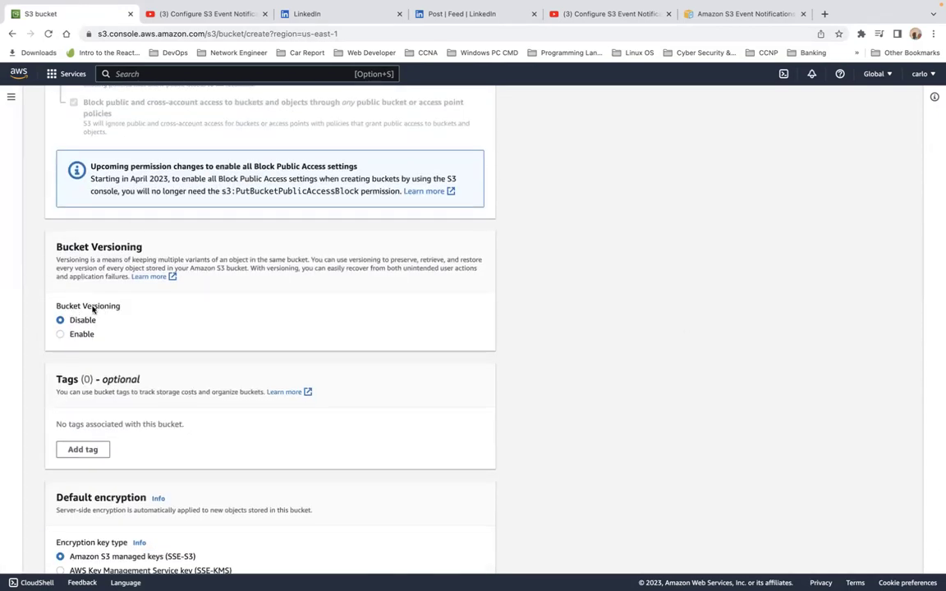
{"action": "left_click", "coordinate": [60, 335]}
{"action": "scroll", "coordinate": [701, 101], "scroll_direction": "up", "scroll_amount": 10}
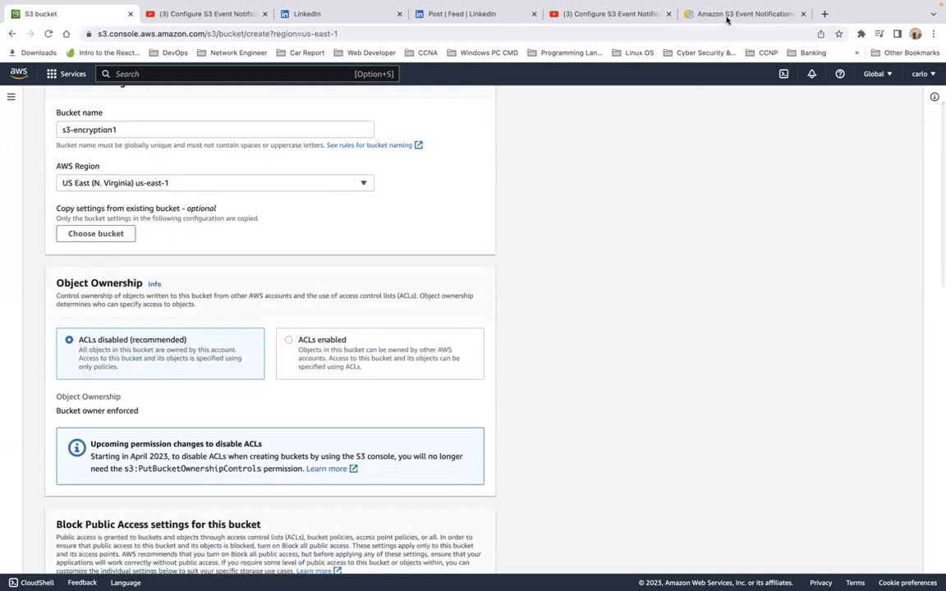
- Open google.com in place of the S3 Event Notifications documentation page and search for "what is encryption in s3"
{"action": "left_click", "coordinate": [730, 14]}
{"action": "left_click", "coordinate": [394, 33]}
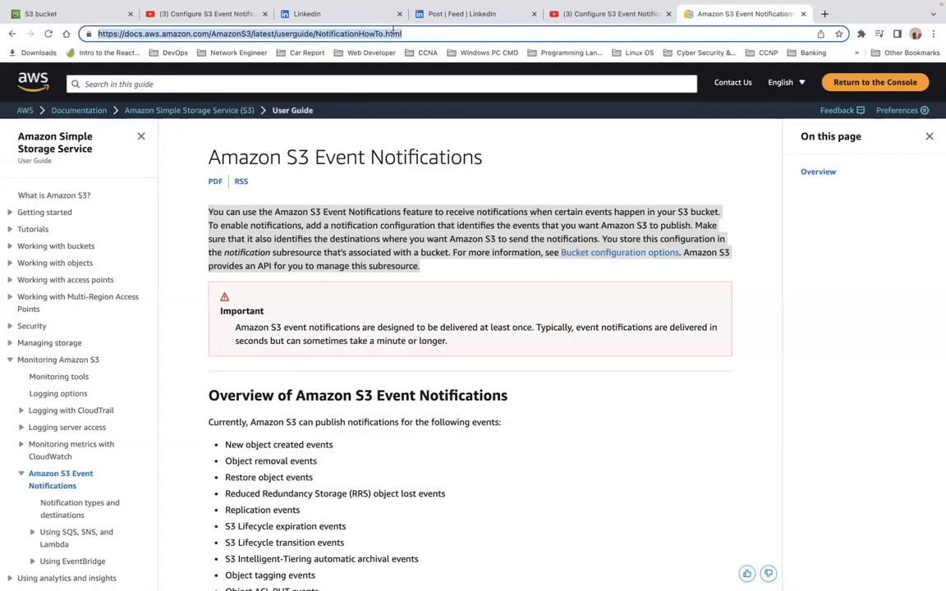
{"action": "type", "text": "google.com"}
{"action": "key", "text": "Return"}
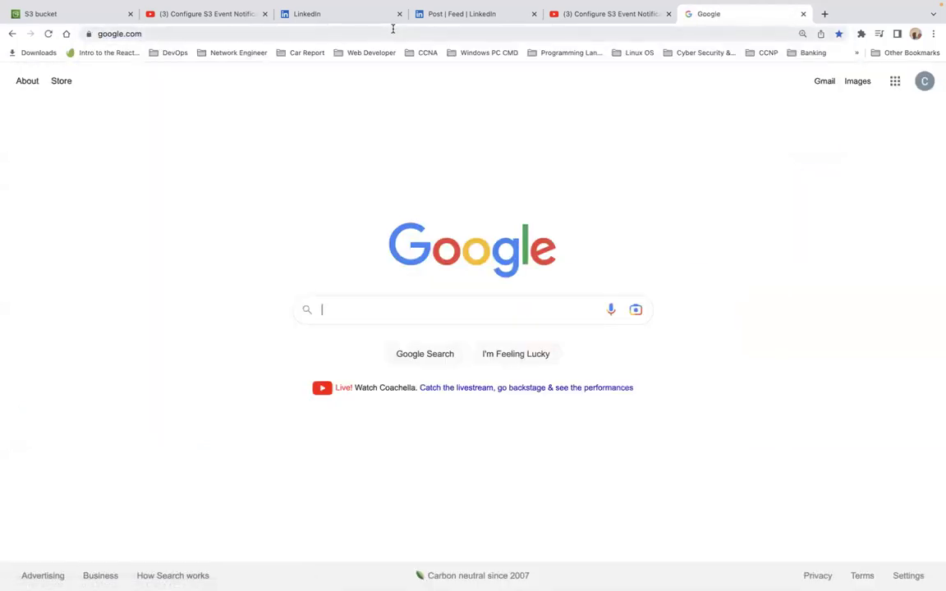
{"action": "type", "text": "what "}
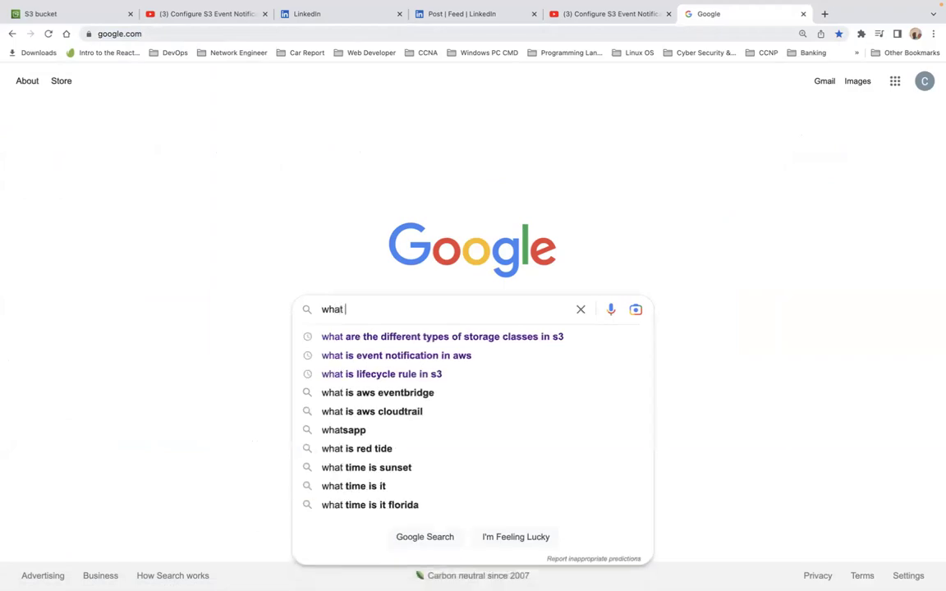
{"action": "type", "text": "is "}
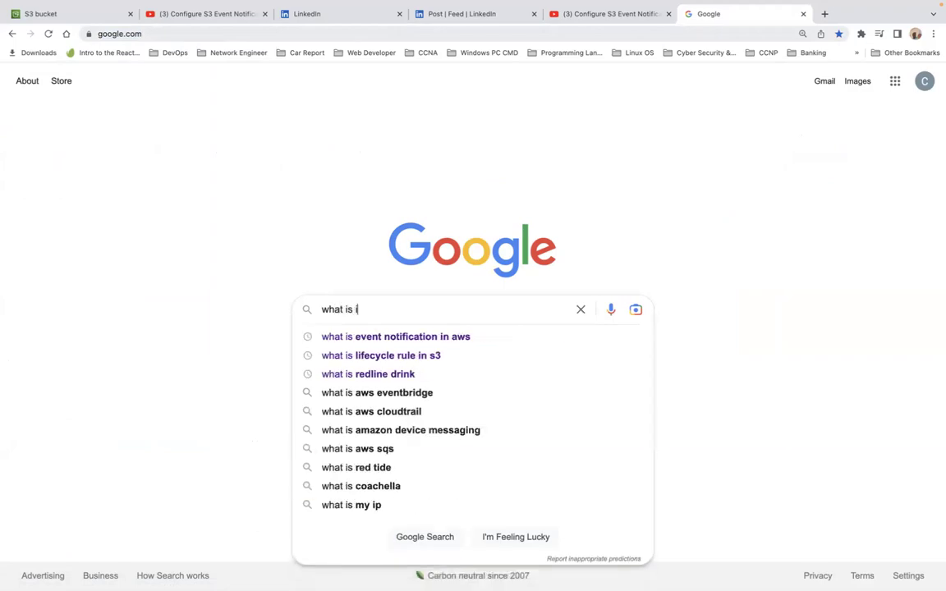
{"action": "type", "text": "encryp"}
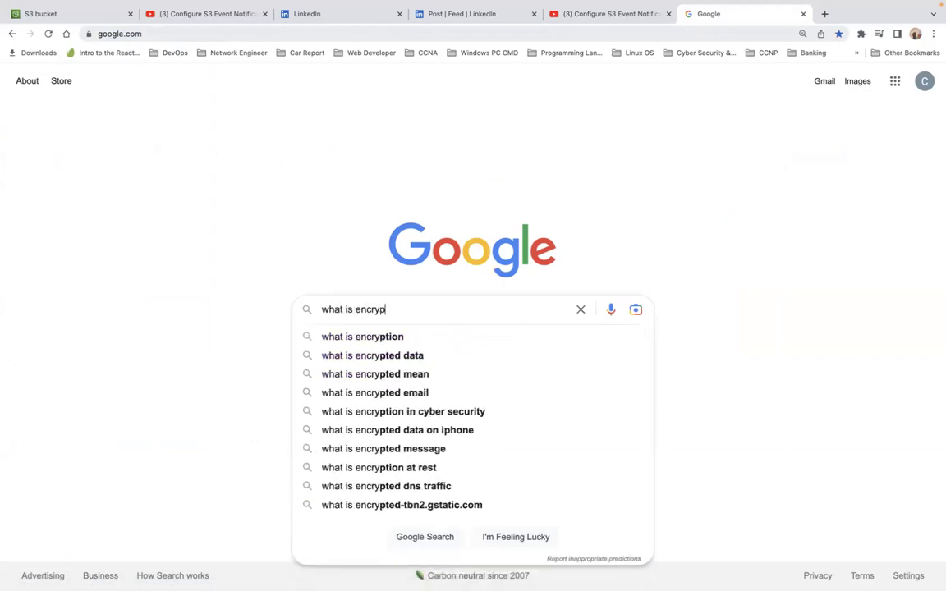
{"action": "type", "text": "tion in "}
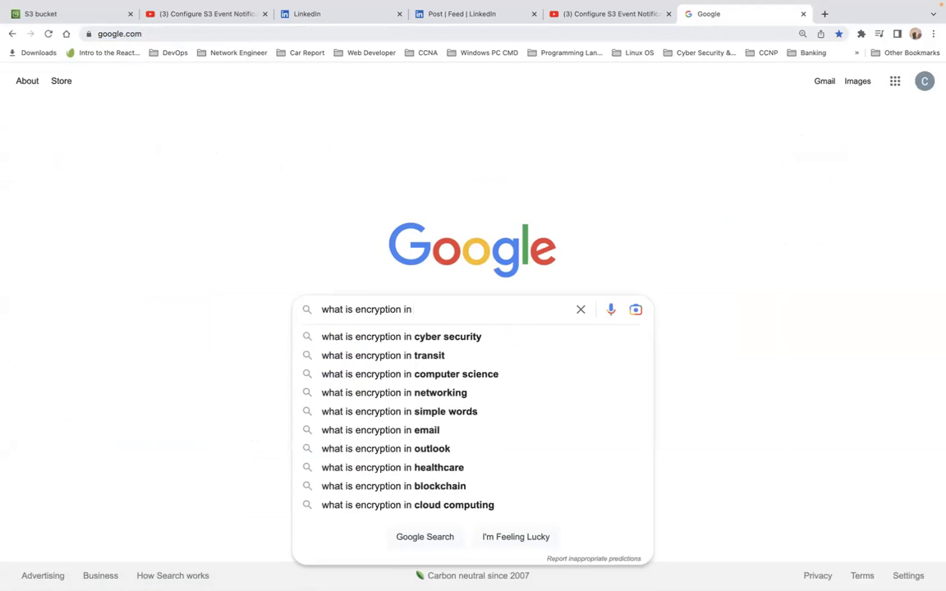
{"action": "type", "text": "s3"}
{"action": "key", "text": "Return"}
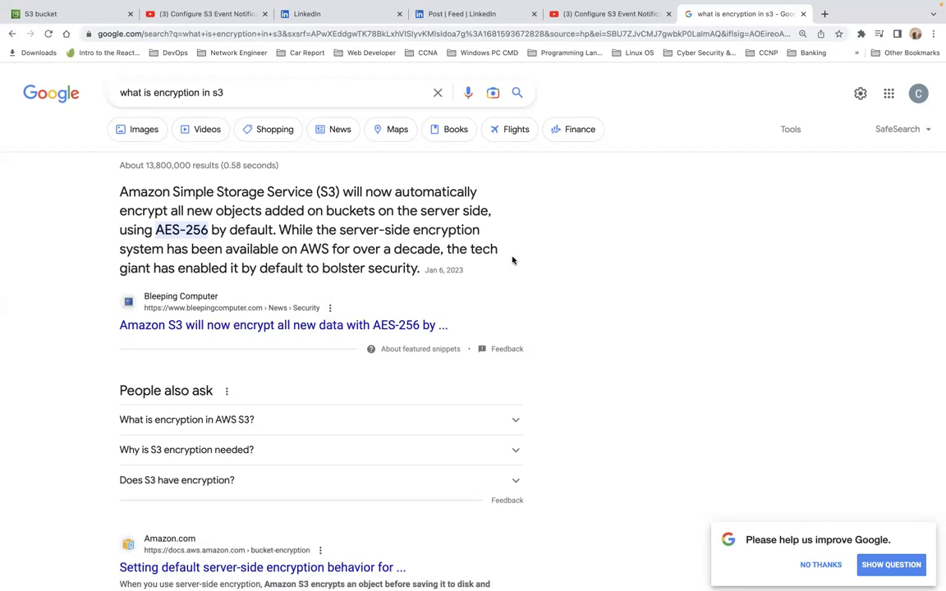
- Open the AWS documentation result on setting default server-side encryption behavior and skim its introduction
{"action": "scroll", "coordinate": [513, 260], "scroll_direction": "down", "scroll_amount": 5}
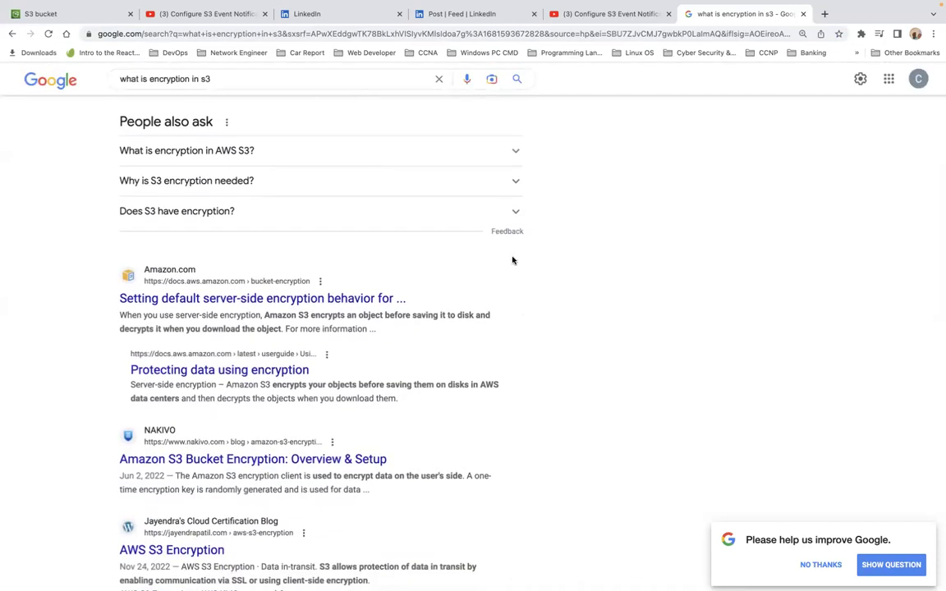
{"action": "left_click", "coordinate": [317, 300]}
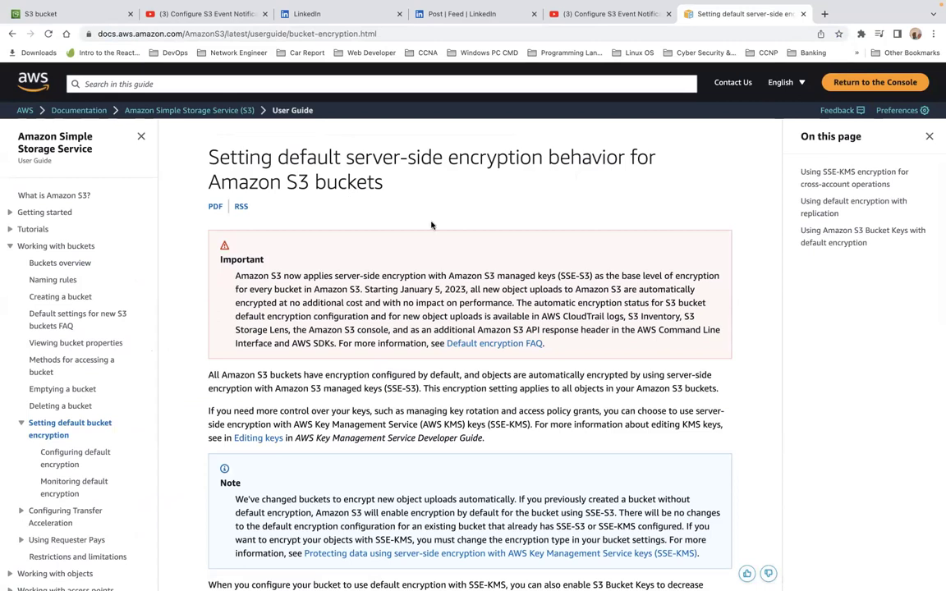
{"action": "scroll", "coordinate": [431, 225], "scroll_direction": "down", "scroll_amount": 1}
{"action": "scroll", "coordinate": [431, 225], "scroll_direction": "down", "scroll_amount": 3}
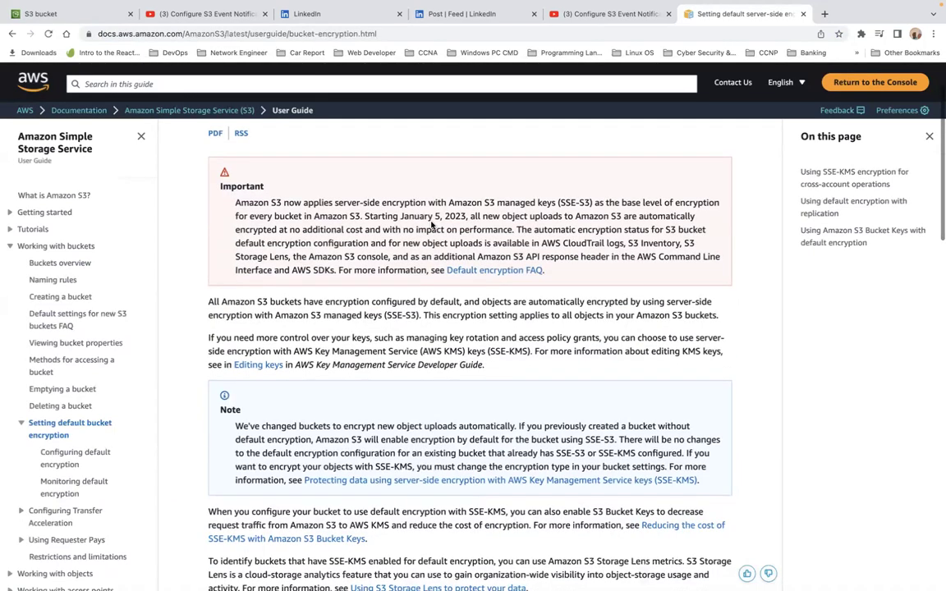
{"action": "scroll", "coordinate": [431, 225], "scroll_direction": "down", "scroll_amount": 2}
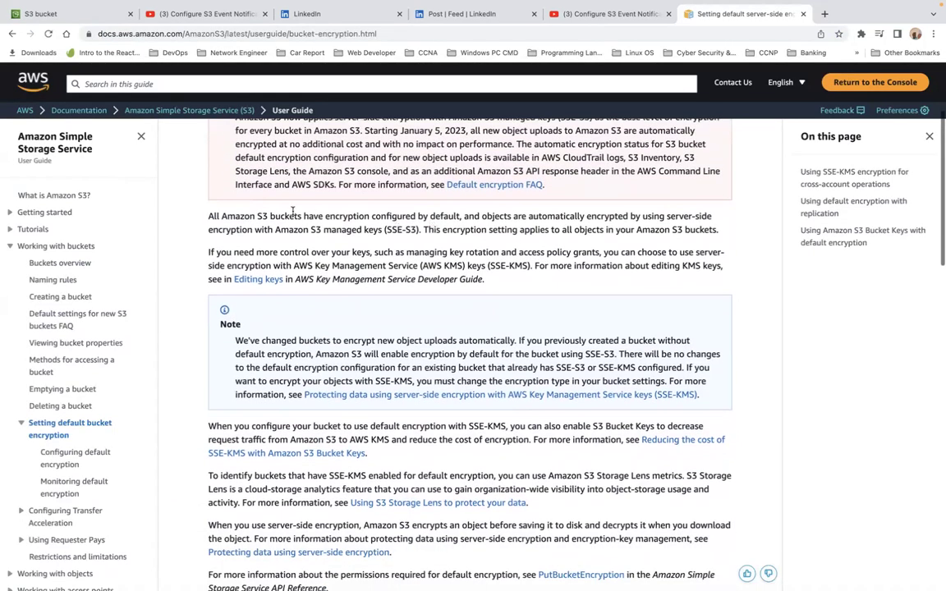
{"action": "scroll", "coordinate": [286, 243], "scroll_direction": "up", "scroll_amount": 5}
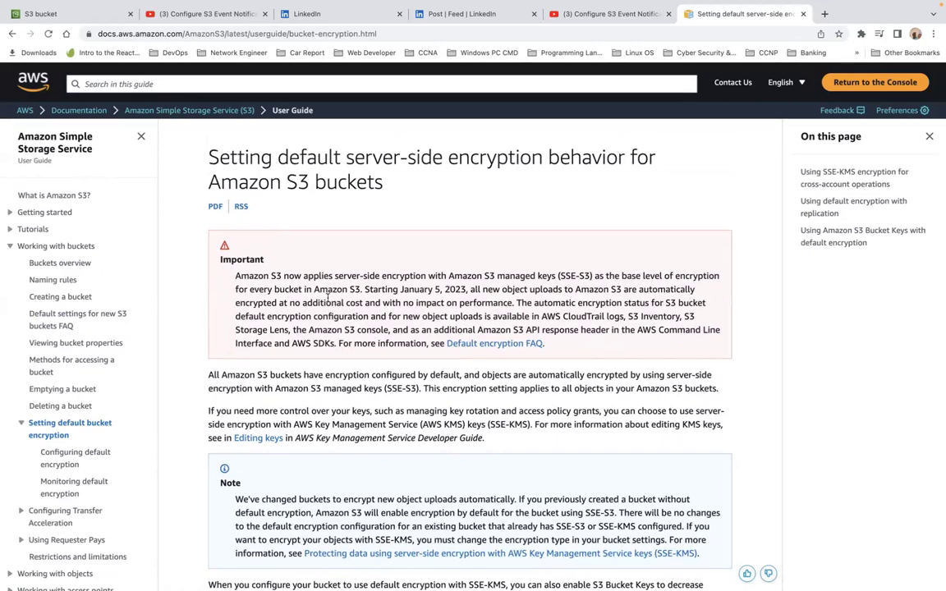
- Highlight the date January 5, 2023 in the page's Important notice
{"action": "double_click", "coordinate": [415, 290]}
{"action": "left_click", "coordinate": [418, 290]}
{"action": "left_click_drag", "start_coordinate": [466, 290], "coordinate": [406, 291]}
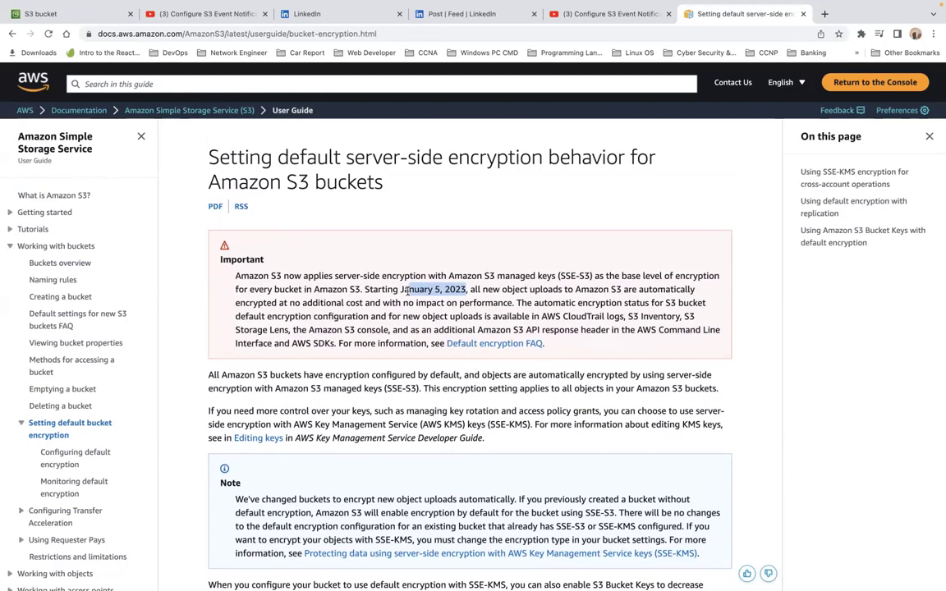
- Review the rest of the encryption page through replication and Bucket Keys, highlighting the heading "Using SSE-KMS encryption for cross-account operations"
{"action": "scroll", "coordinate": [407, 328], "scroll_direction": "down", "scroll_amount": 5}
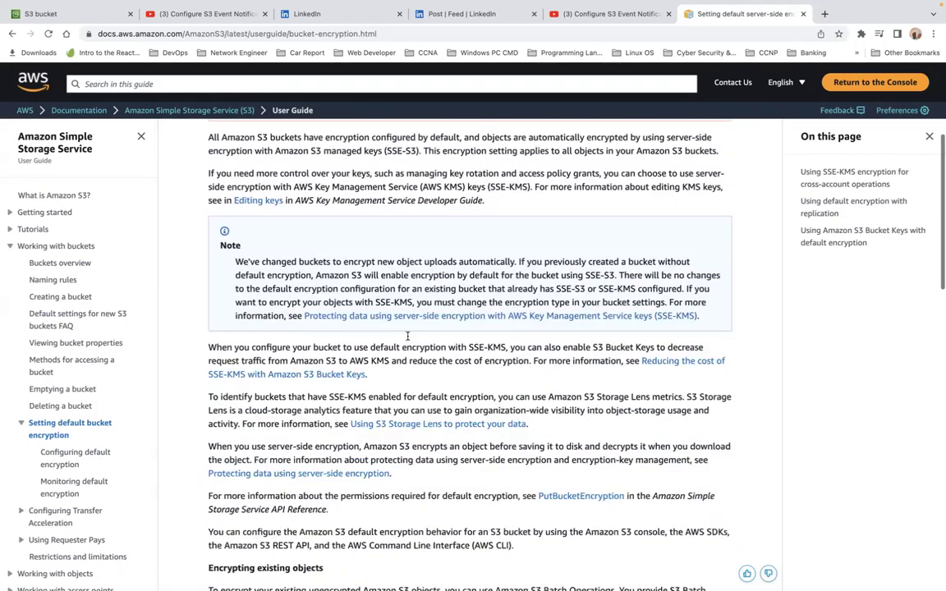
{"action": "scroll", "coordinate": [407, 336], "scroll_direction": "down", "scroll_amount": 7}
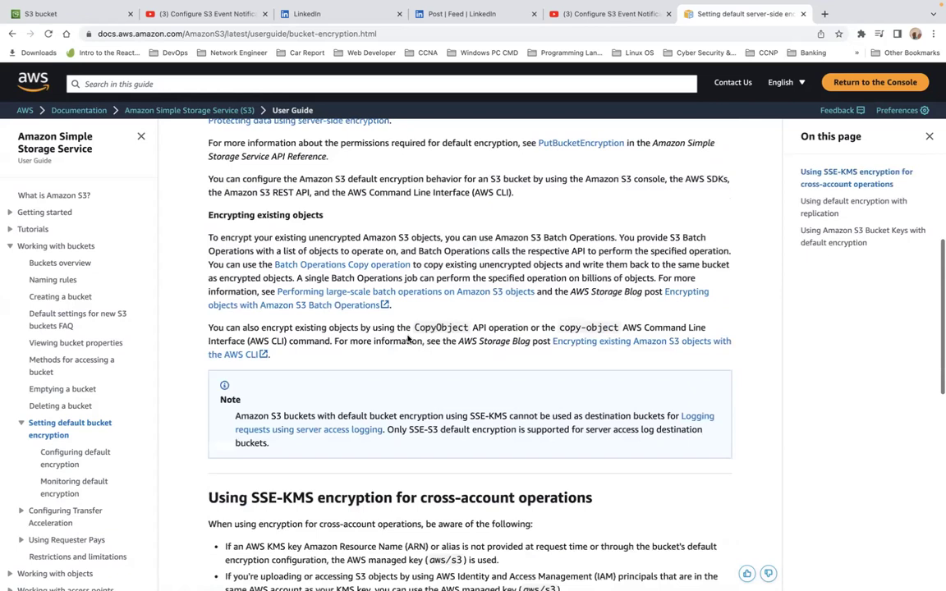
{"action": "scroll", "coordinate": [407, 340], "scroll_direction": "down", "scroll_amount": 4}
{"action": "scroll", "coordinate": [252, 246], "scroll_direction": "down", "scroll_amount": 1}
{"action": "double_click", "coordinate": [299, 235]}
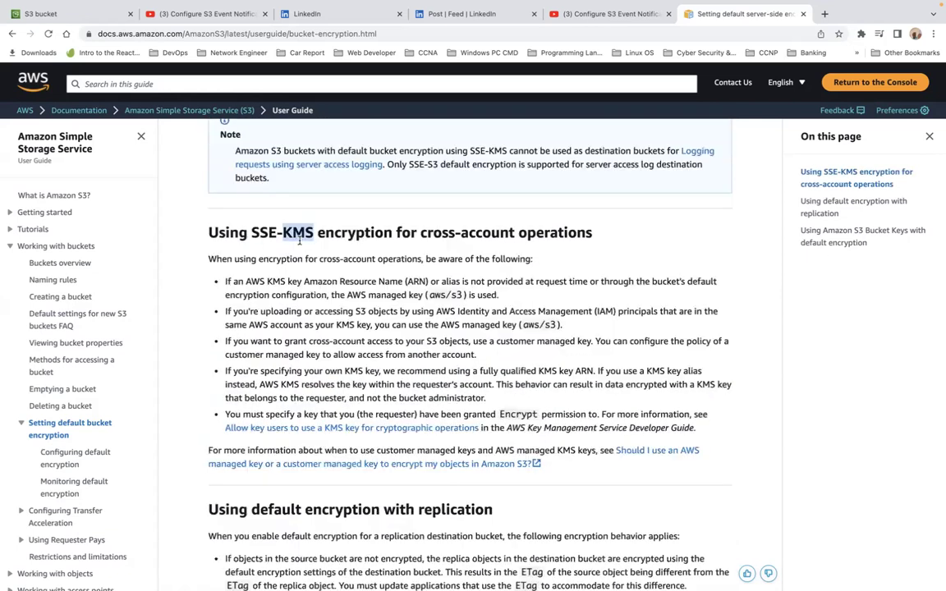
{"action": "triple_click", "coordinate": [299, 235]}
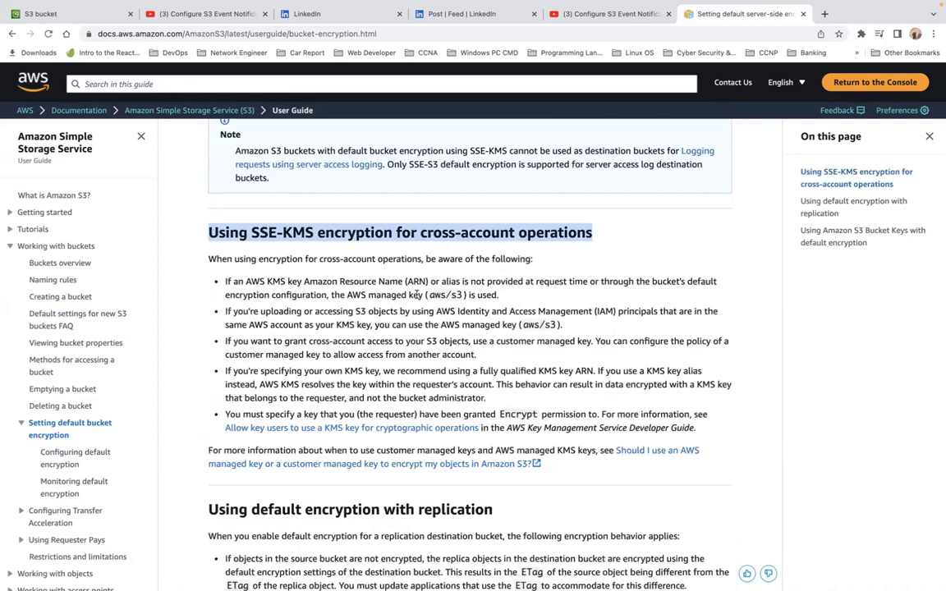
{"action": "scroll", "coordinate": [422, 309], "scroll_direction": "down", "scroll_amount": 4}
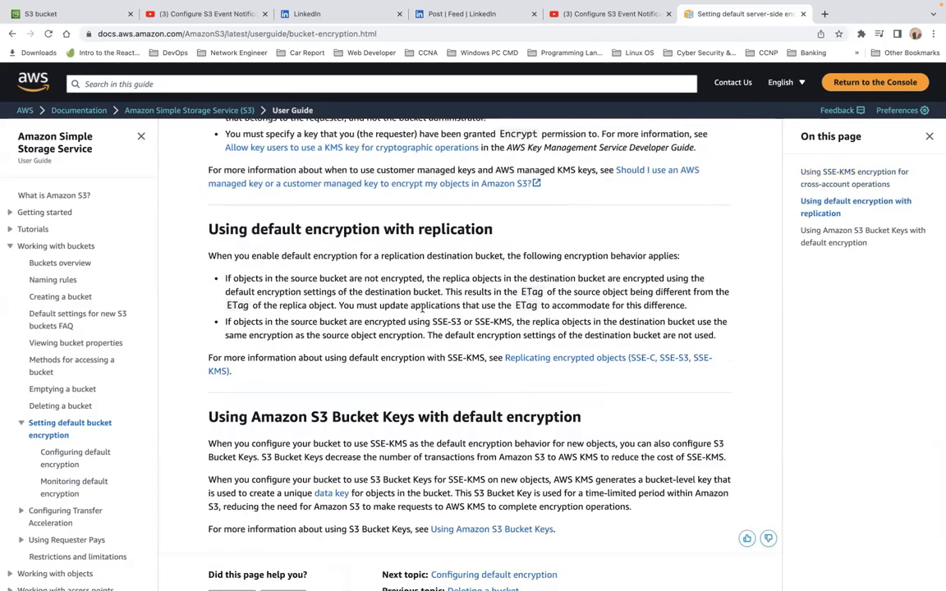
{"action": "scroll", "coordinate": [422, 309], "scroll_direction": "down", "scroll_amount": 2}
{"action": "scroll", "coordinate": [422, 309], "scroll_direction": "down", "scroll_amount": 2}
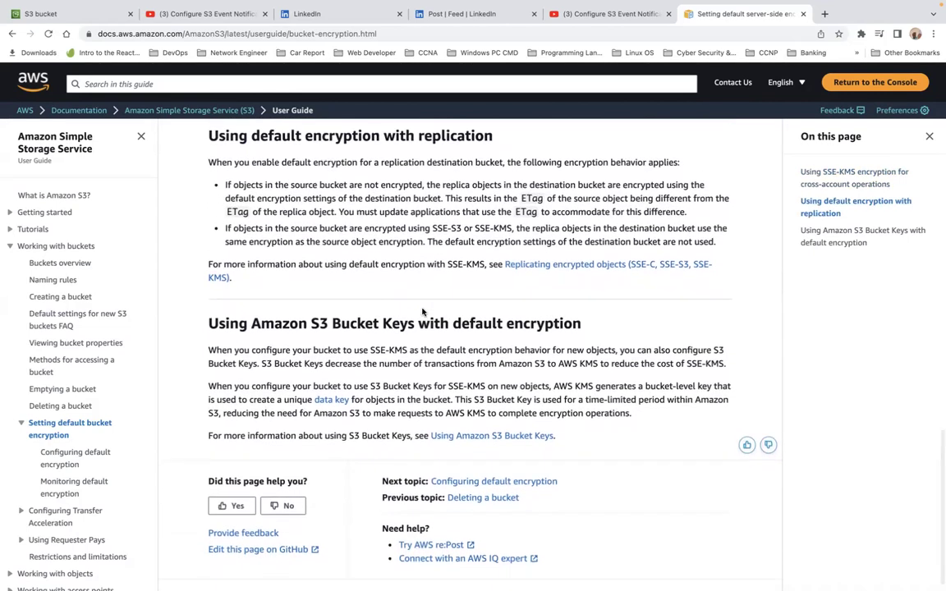
{"action": "scroll", "coordinate": [422, 311], "scroll_direction": "down", "scroll_amount": 1}
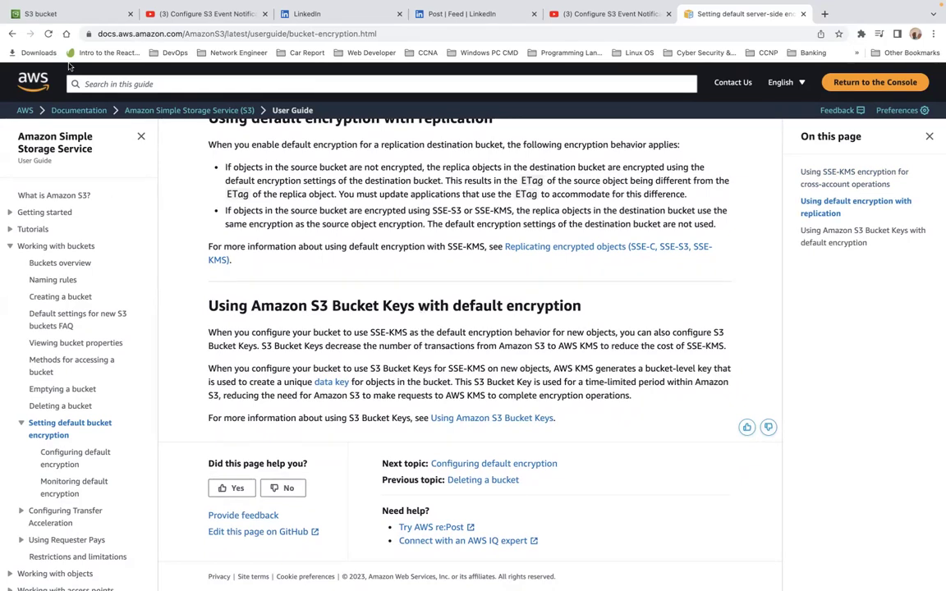
- Return to the bucket creation form and review its Object Ownership and Block Public Access settings
{"action": "left_click", "coordinate": [64, 18]}
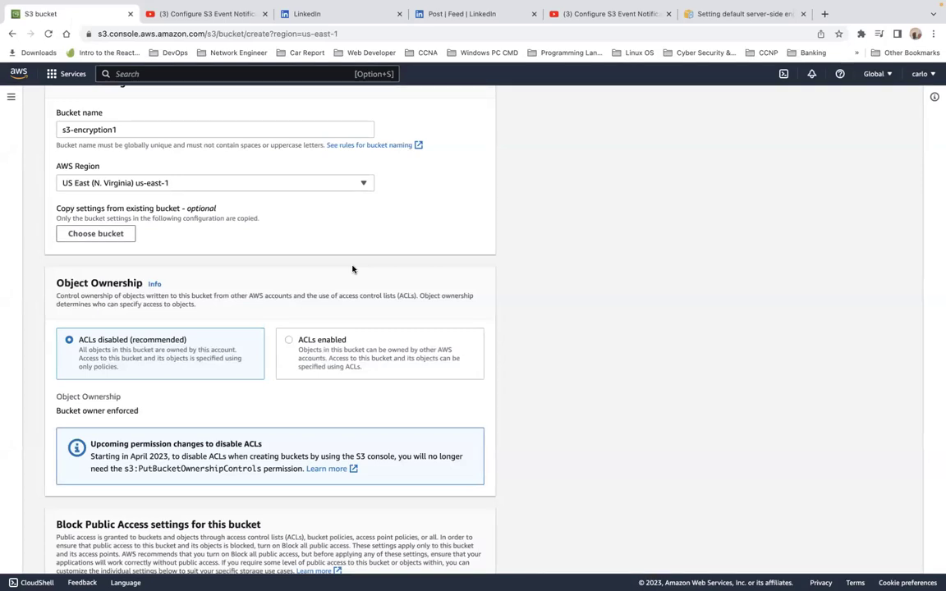
{"action": "scroll", "coordinate": [353, 269], "scroll_direction": "down", "scroll_amount": 2}
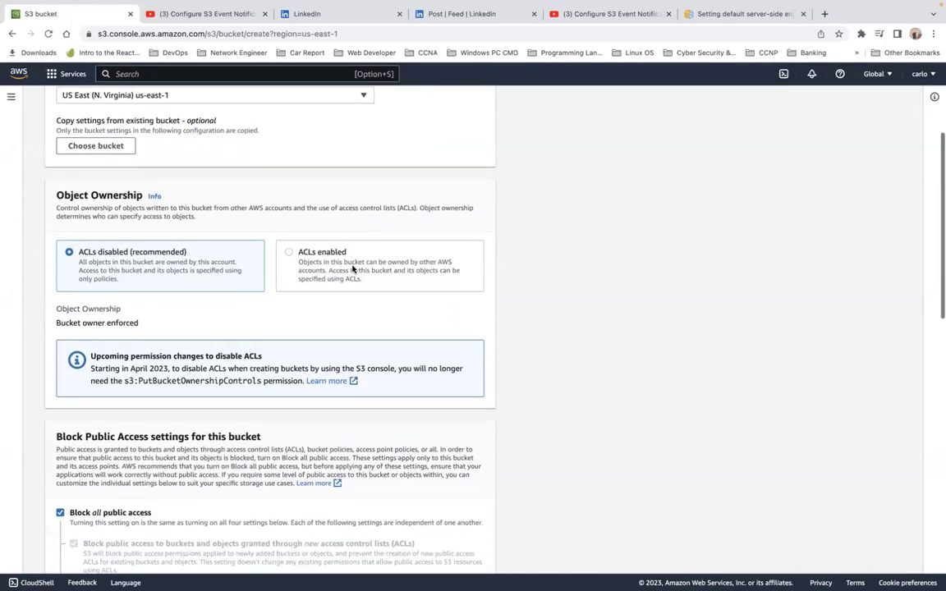
{"action": "scroll", "coordinate": [353, 269], "scroll_direction": "down", "scroll_amount": 1}
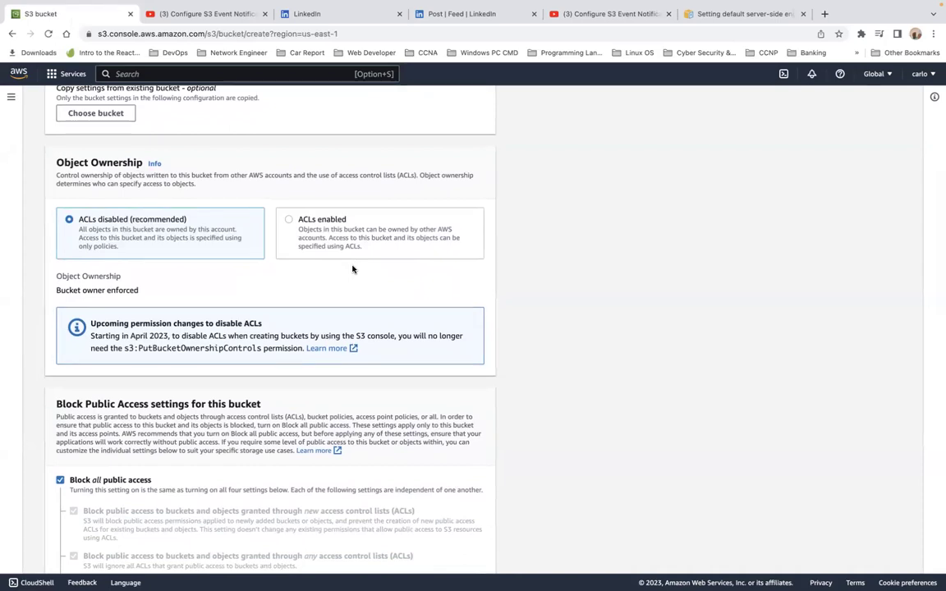
{"action": "scroll", "coordinate": [353, 269], "scroll_direction": "down", "scroll_amount": 1}
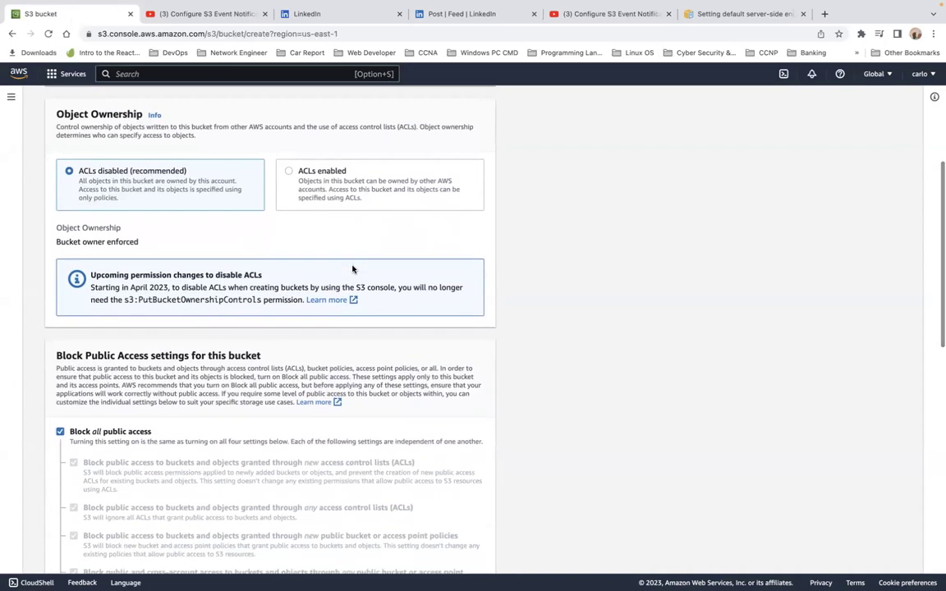
{"action": "scroll", "coordinate": [353, 269], "scroll_direction": "down", "scroll_amount": 2}
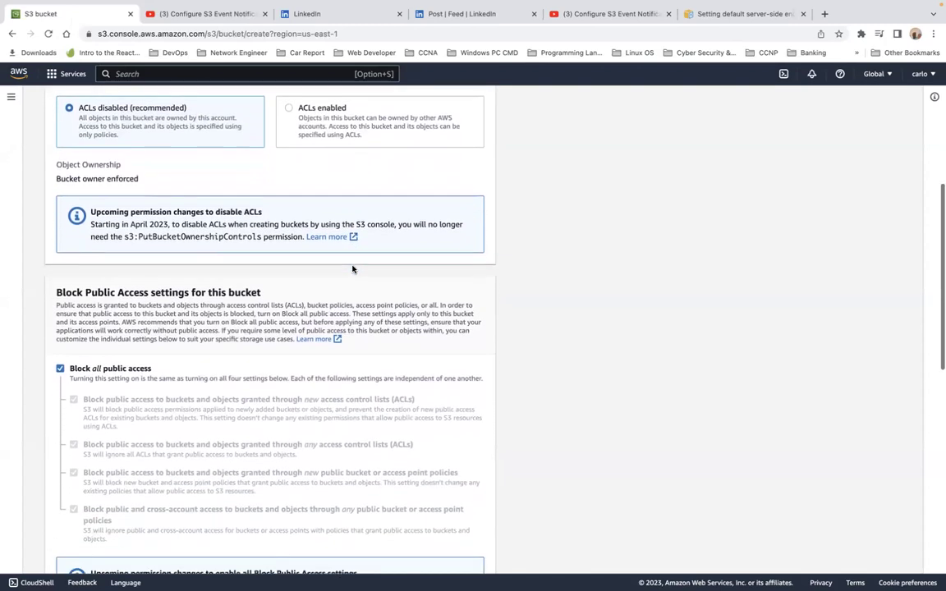
{"action": "scroll", "coordinate": [353, 269], "scroll_direction": "up", "scroll_amount": 5}
{"action": "scroll", "coordinate": [353, 269], "scroll_direction": "up", "scroll_amount": 1}
{"action": "scroll", "coordinate": [353, 269], "scroll_direction": "down", "scroll_amount": 1}
{"action": "scroll", "coordinate": [352, 270], "scroll_direction": "down", "scroll_amount": 10}
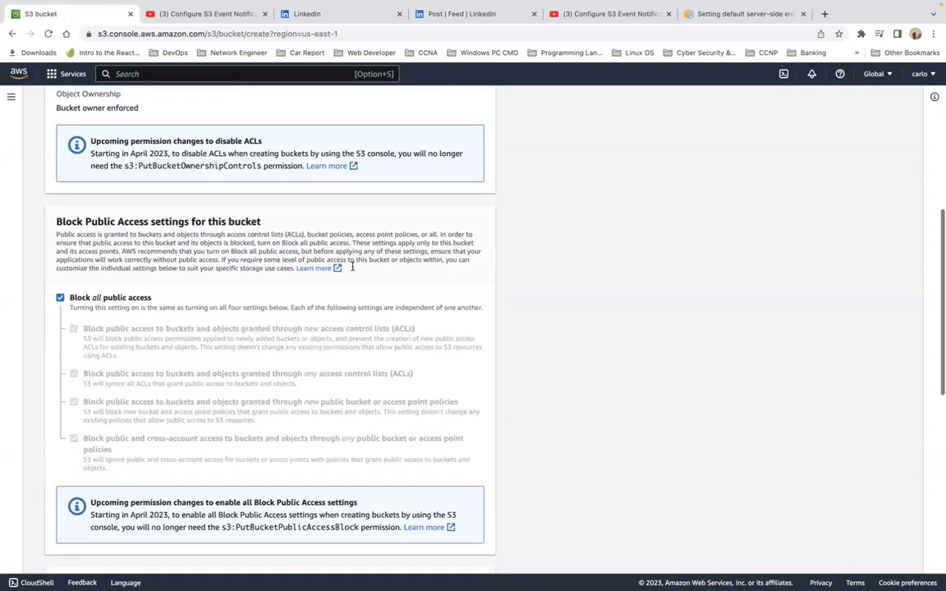
- Set the default encryption key type to AWS Key Management Service key (SSE-KMS) and view its key options
{"action": "scroll", "coordinate": [352, 269], "scroll_direction": "down", "scroll_amount": 4}
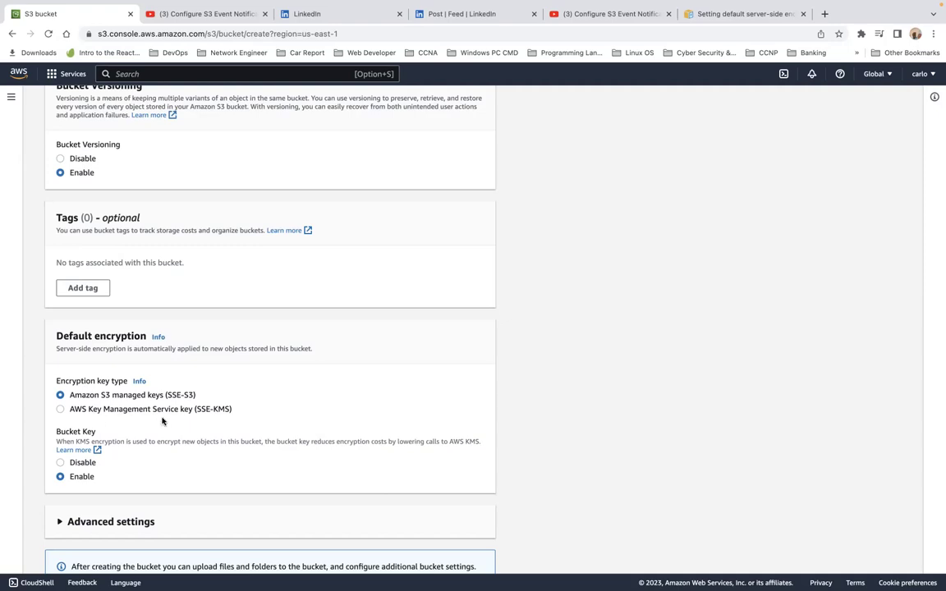
{"action": "scroll", "coordinate": [162, 422], "scroll_direction": "down", "scroll_amount": 1}
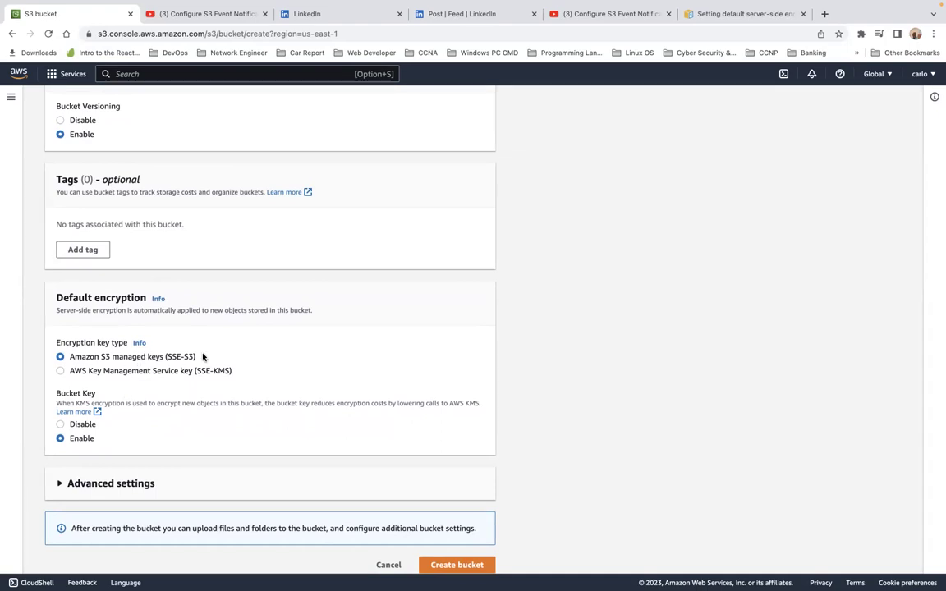
{"action": "scroll", "coordinate": [202, 358], "scroll_direction": "down", "scroll_amount": 1}
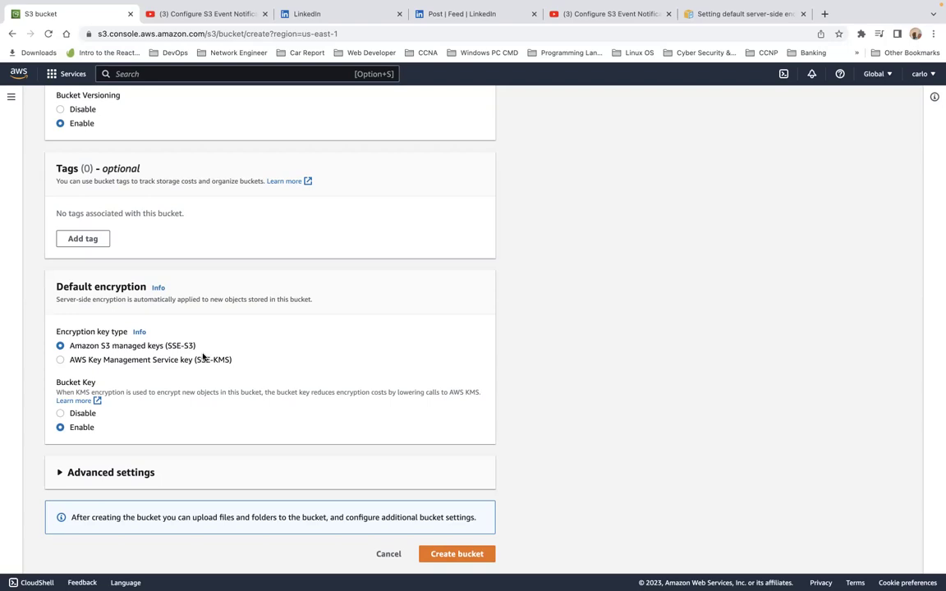
{"action": "left_click", "coordinate": [157, 362]}
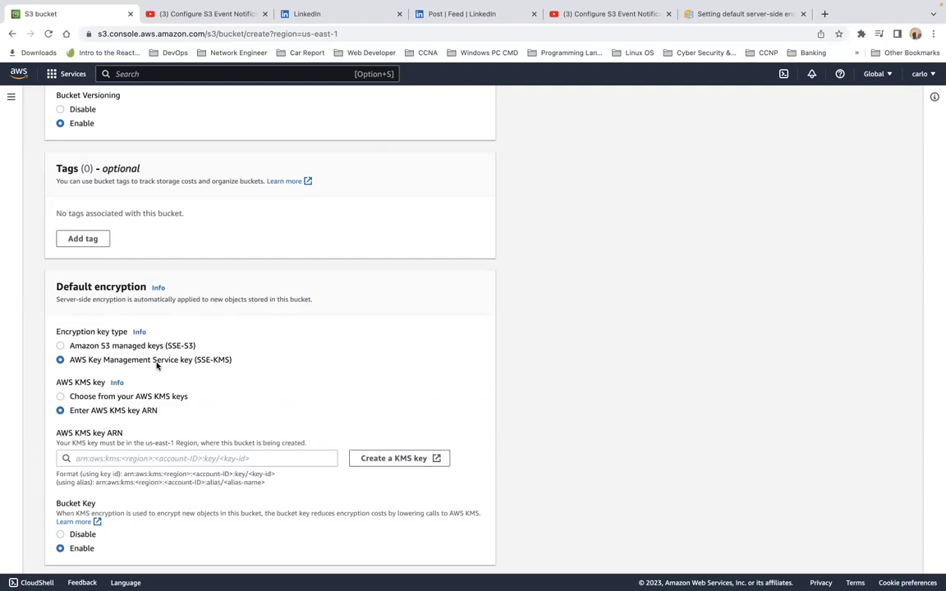
{"action": "scroll", "coordinate": [157, 366], "scroll_direction": "down", "scroll_amount": 1}
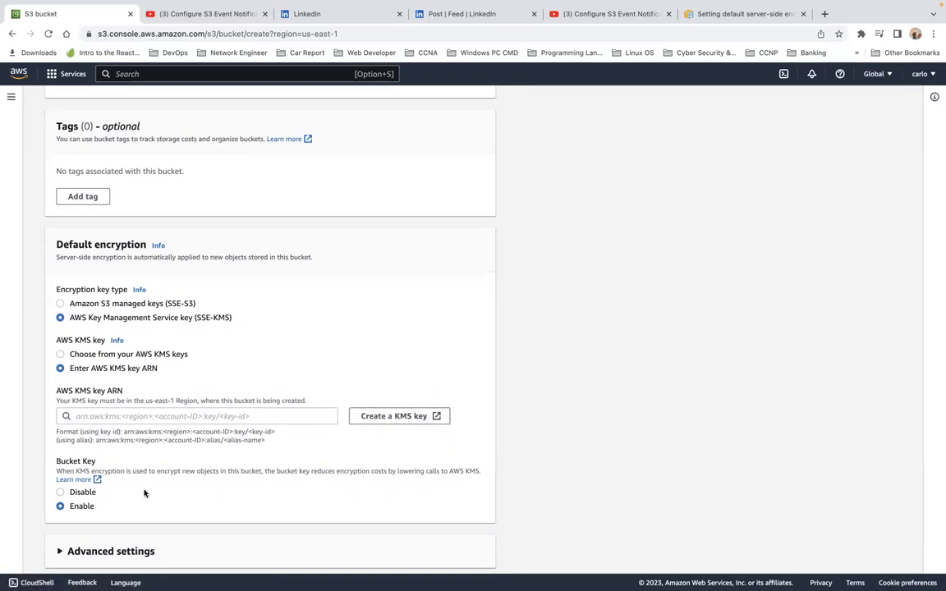
- Set the default encryption key type back to Amazon S3 managed keys (SSE-S3) and create the bucket
{"action": "left_click", "coordinate": [285, 413]}
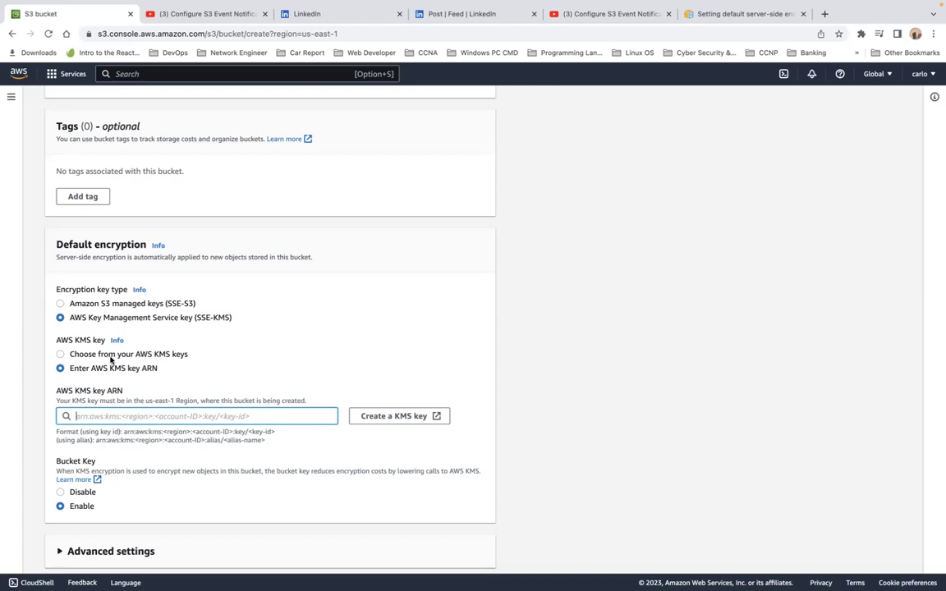
{"action": "left_click", "coordinate": [61, 303]}
{"action": "left_click", "coordinate": [453, 554]}
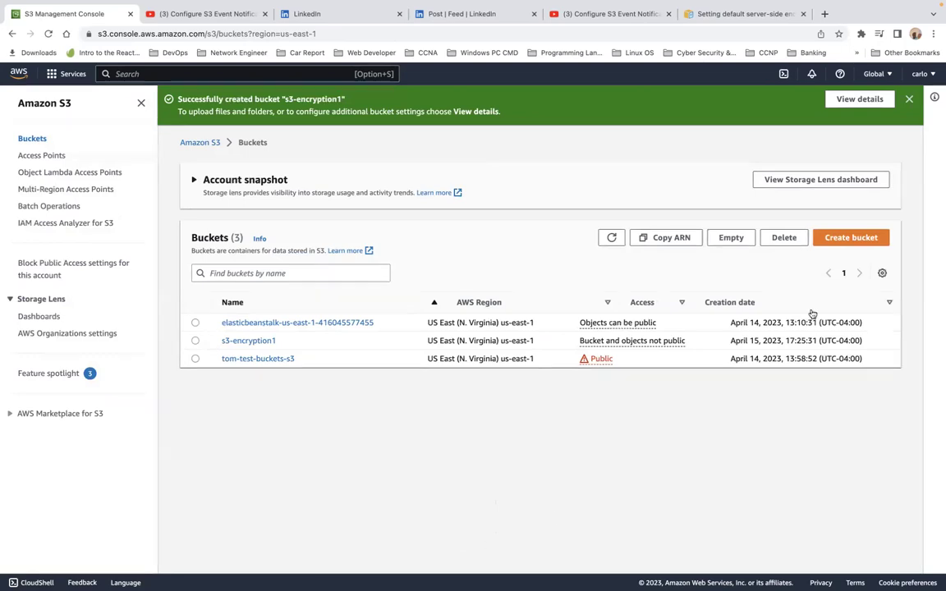
- Open the new s3-encryption1 bucket and add the image 48b95e83727641.5d48b3e897d69.jpg from the Desktop to a new upload
{"action": "left_click", "coordinate": [853, 100]}
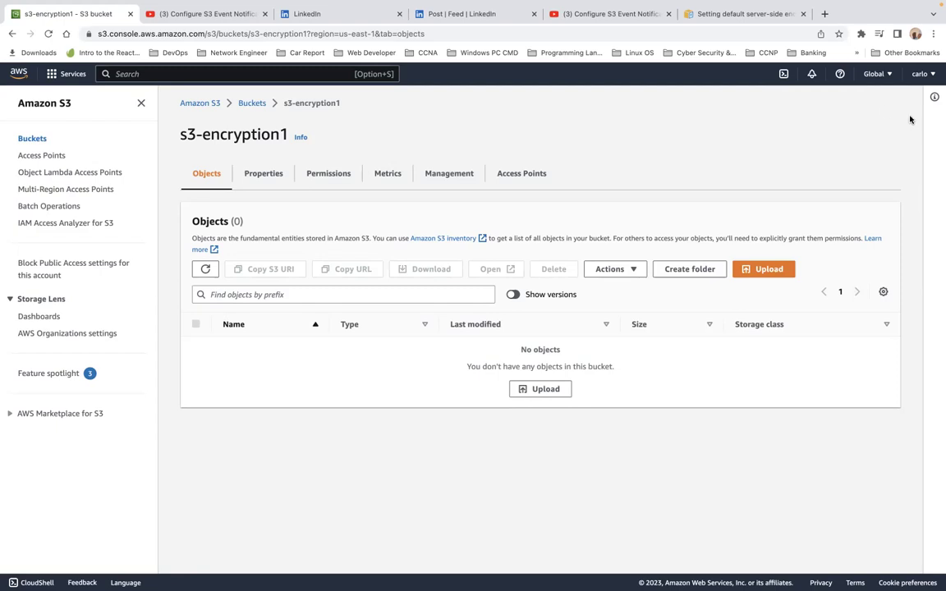
{"action": "left_click", "coordinate": [539, 392]}
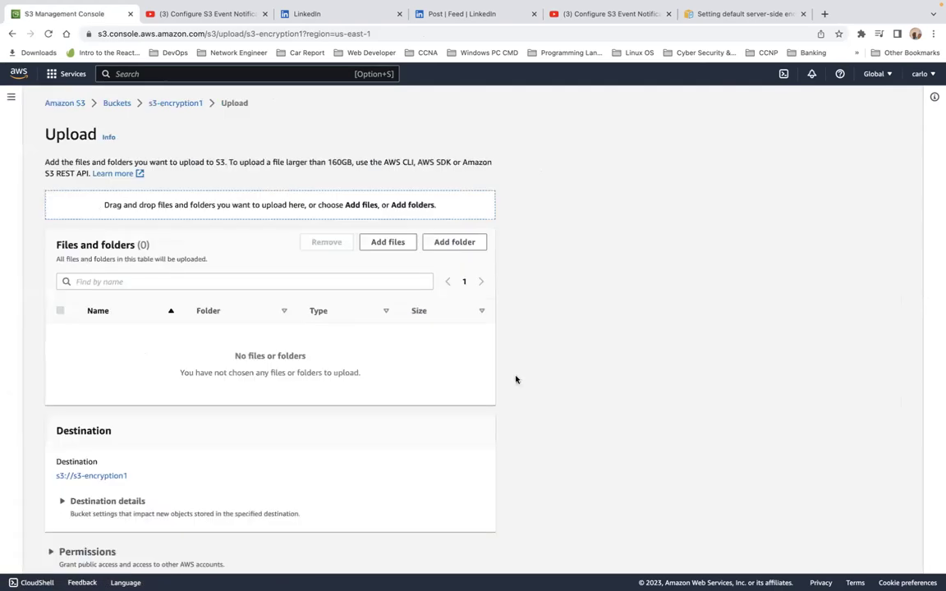
{"action": "left_click", "coordinate": [381, 244]}
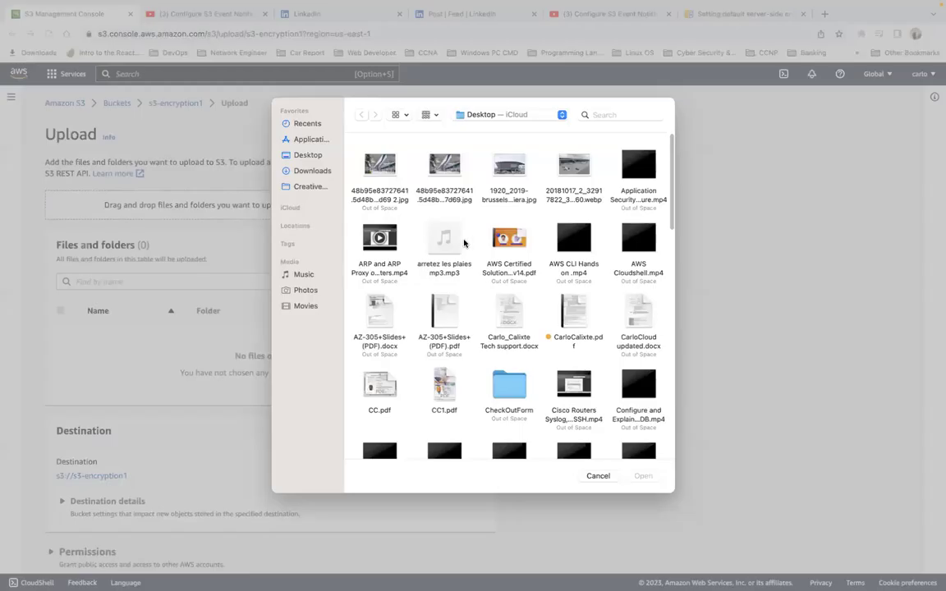
{"action": "left_click", "coordinate": [440, 170]}
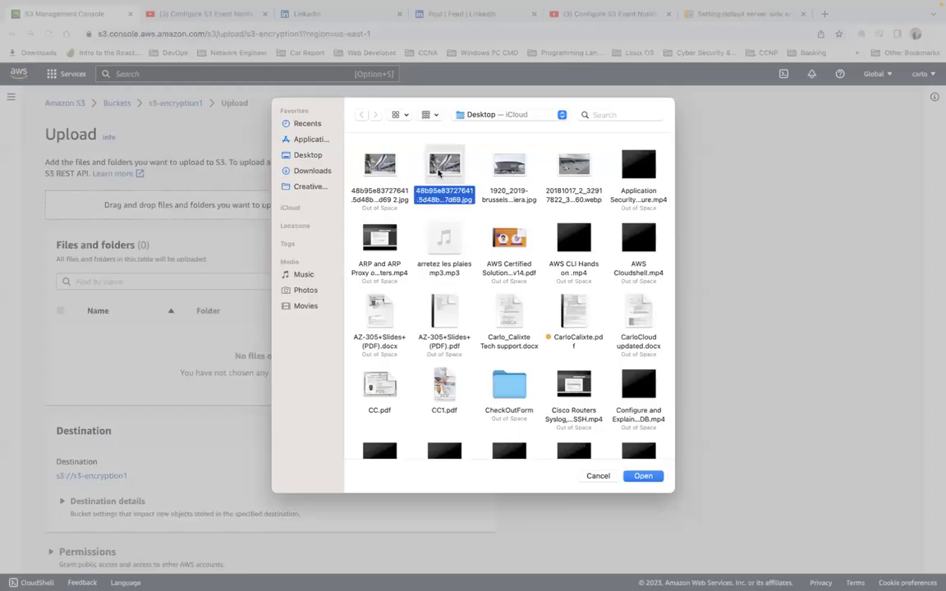
{"action": "left_click", "coordinate": [642, 476]}
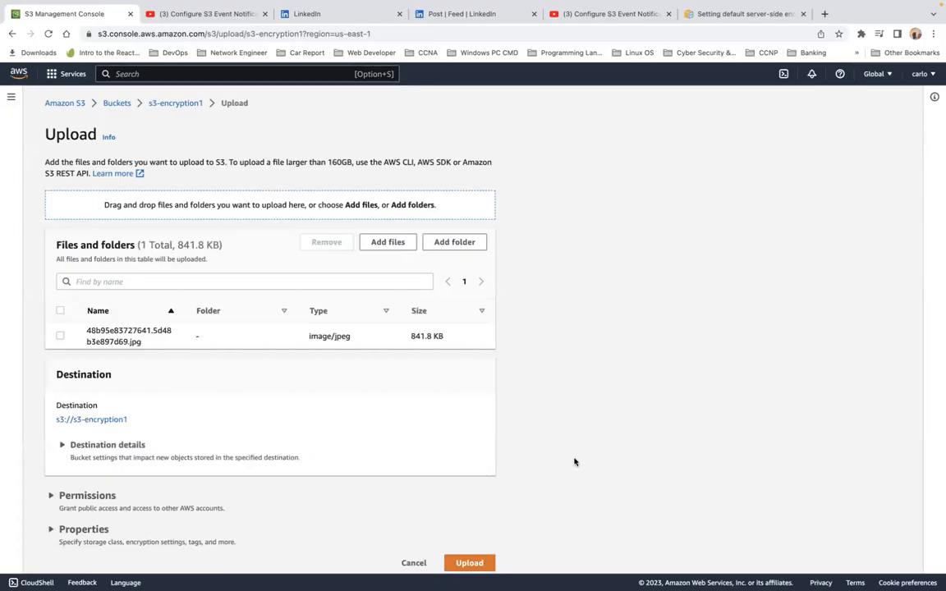
- Expand the upload's destination details, permissions and properties to show their settings
{"action": "scroll", "coordinate": [498, 462], "scroll_direction": "down", "scroll_amount": 1}
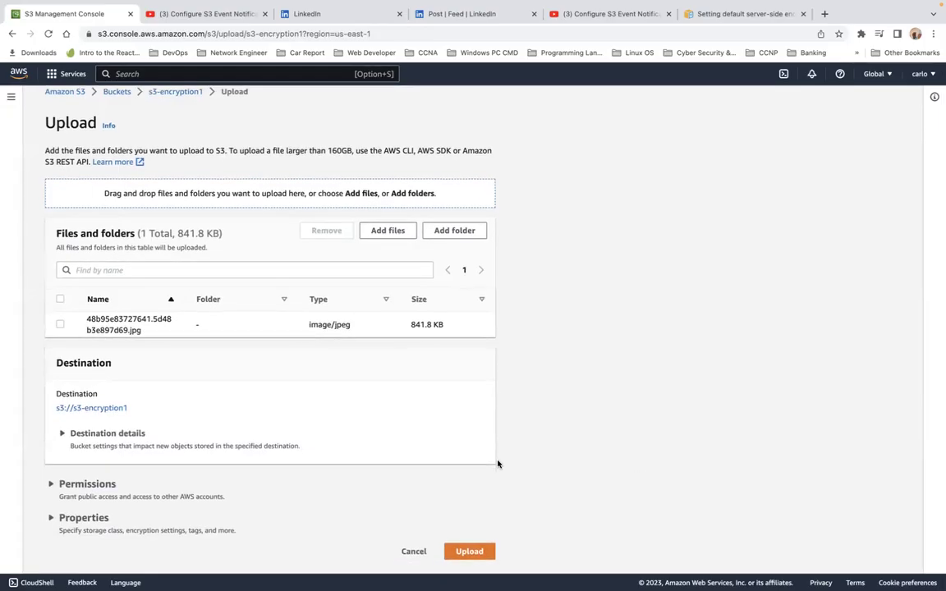
{"action": "left_click", "coordinate": [61, 437]}
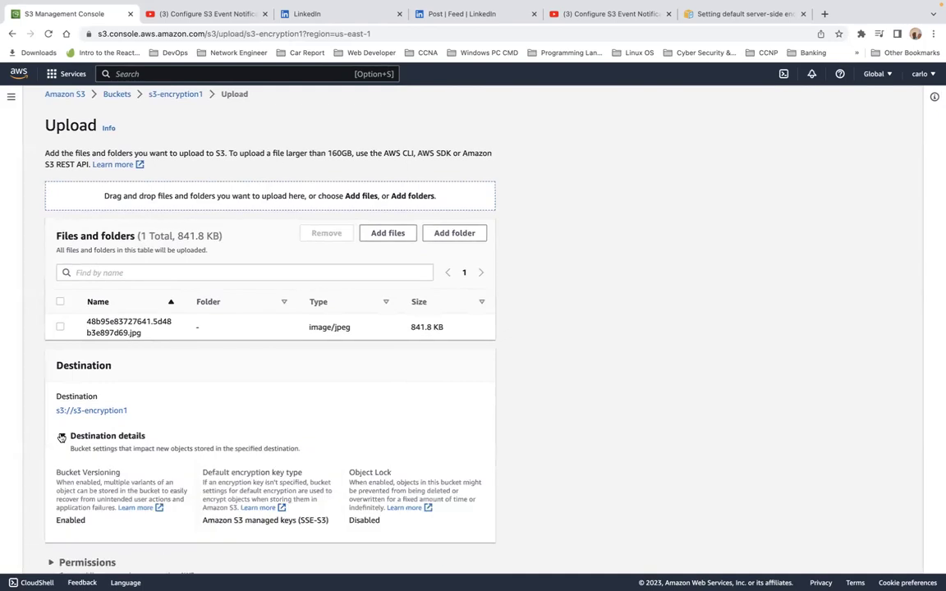
{"action": "scroll", "coordinate": [214, 437], "scroll_direction": "down", "scroll_amount": 2}
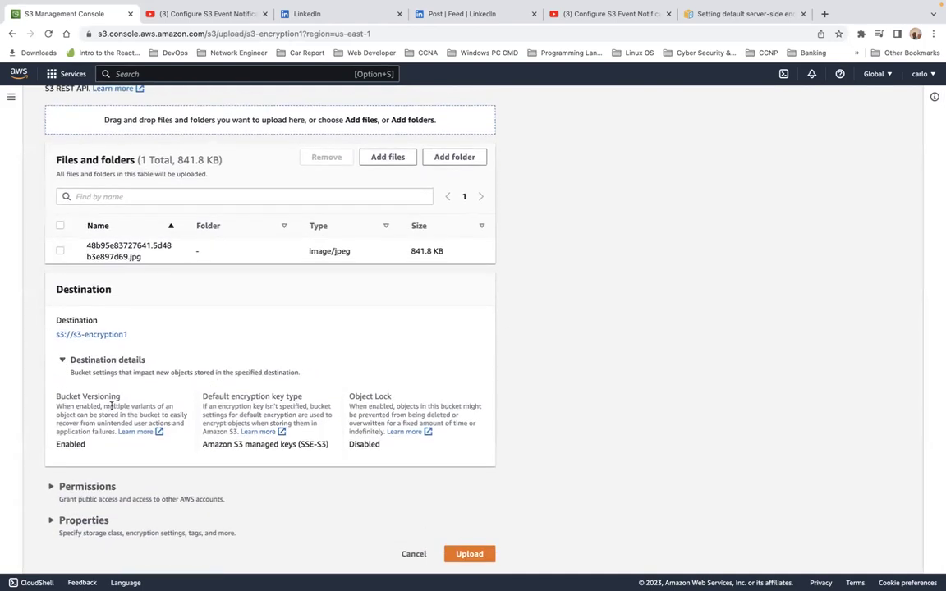
{"action": "left_click", "coordinate": [50, 487]}
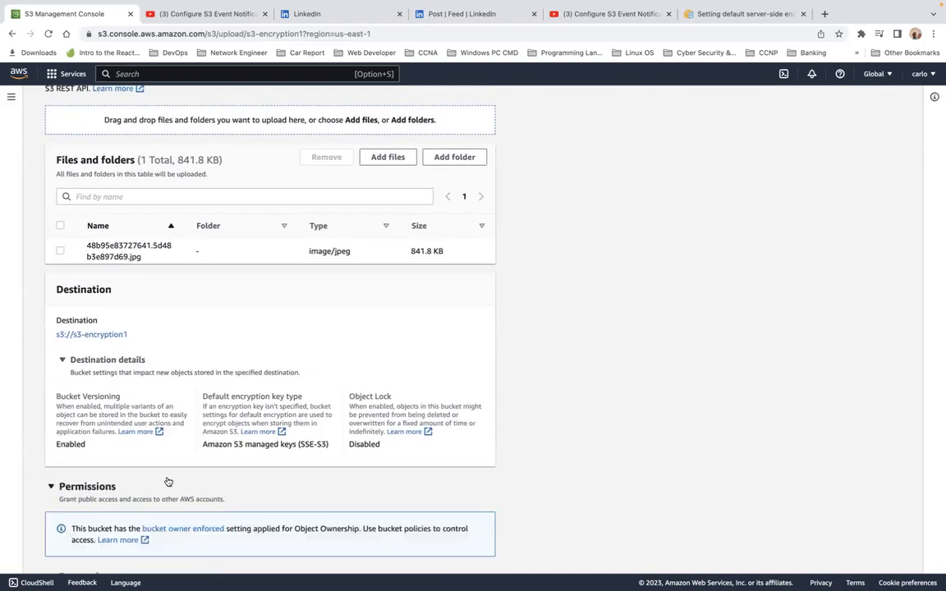
{"action": "scroll", "coordinate": [167, 481], "scroll_direction": "down", "scroll_amount": 2}
{"action": "left_click", "coordinate": [50, 522]}
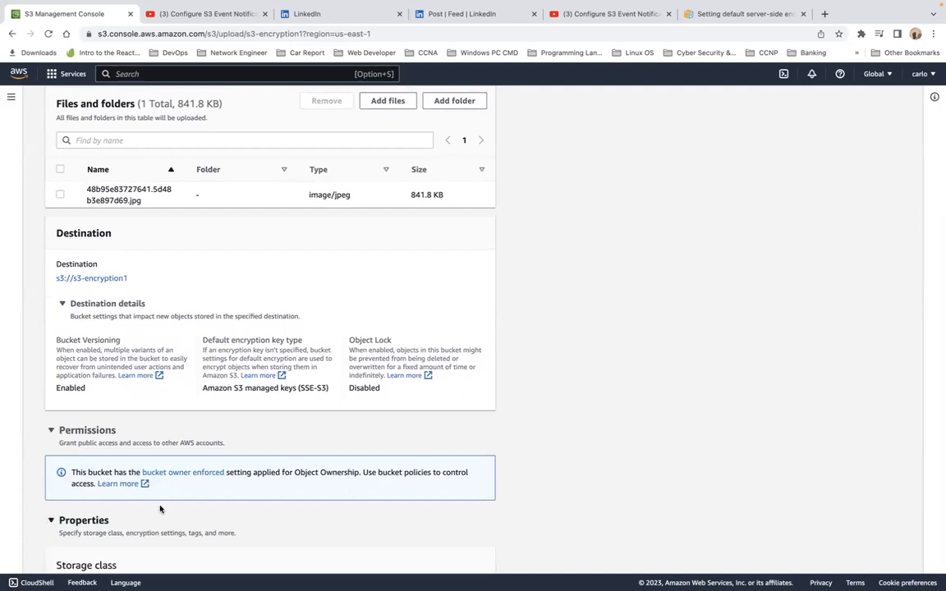
- Review the server-side encryption, checksum, tag and metadata options, keep the defaults, and upload the image to the bucket
{"action": "scroll", "coordinate": [181, 505], "scroll_direction": "down", "scroll_amount": 12}
{"action": "scroll", "coordinate": [210, 503], "scroll_direction": "down", "scroll_amount": 10}
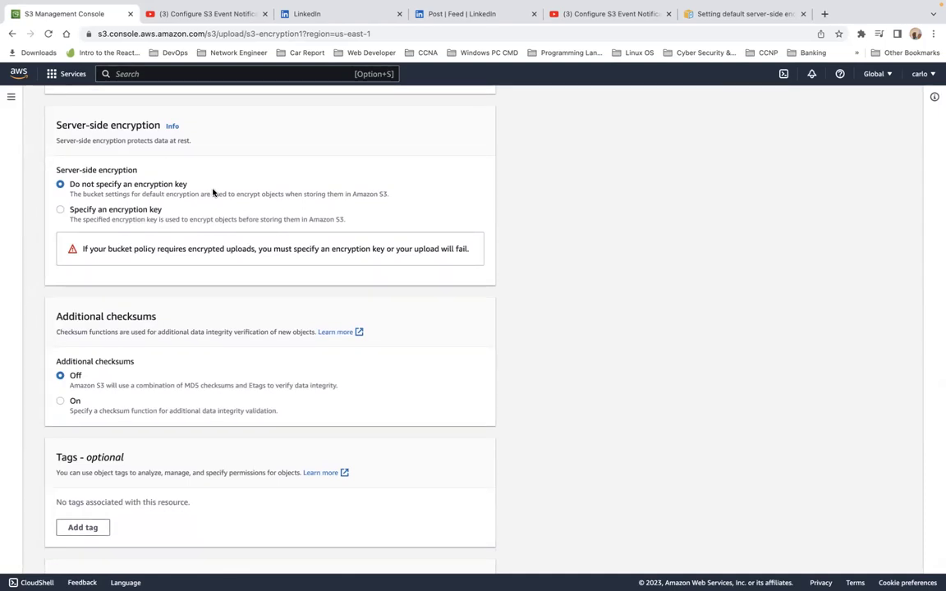
{"action": "scroll", "coordinate": [213, 192], "scroll_direction": "down", "scroll_amount": 1}
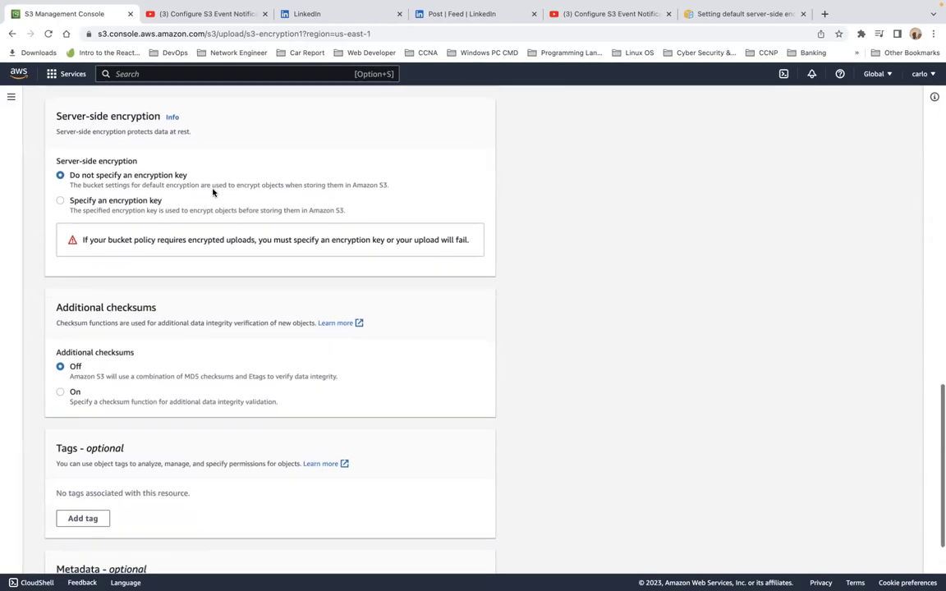
{"action": "scroll", "coordinate": [213, 192], "scroll_direction": "down", "scroll_amount": 1}
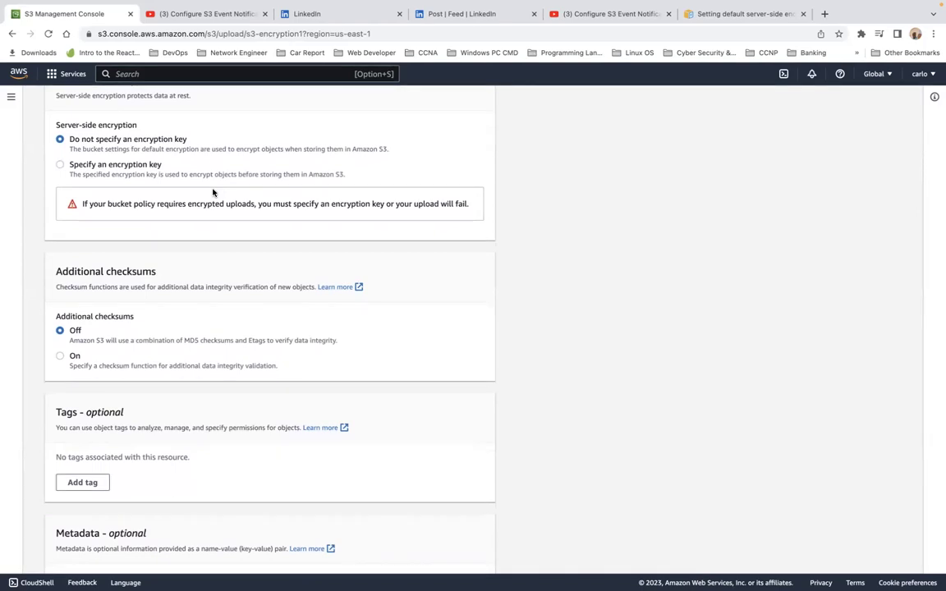
{"action": "scroll", "coordinate": [213, 192], "scroll_direction": "down", "scroll_amount": 4}
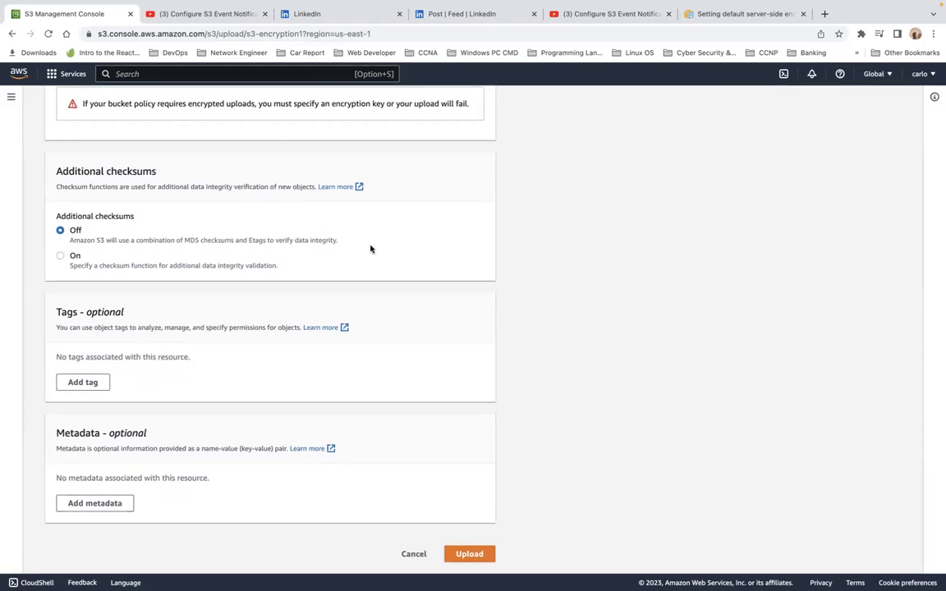
{"action": "scroll", "coordinate": [370, 249], "scroll_direction": "up", "scroll_amount": 5}
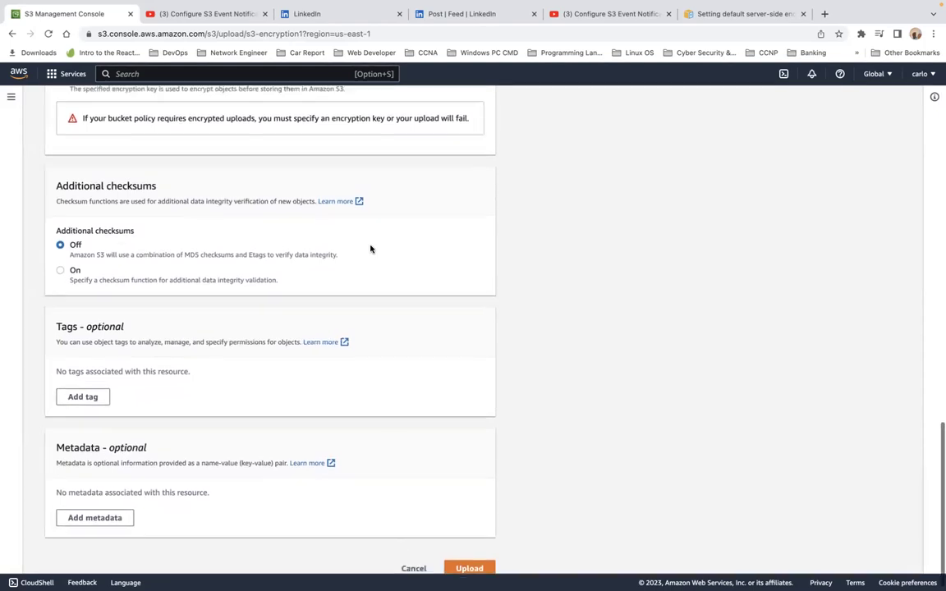
{"action": "scroll", "coordinate": [370, 249], "scroll_direction": "up", "scroll_amount": 1}
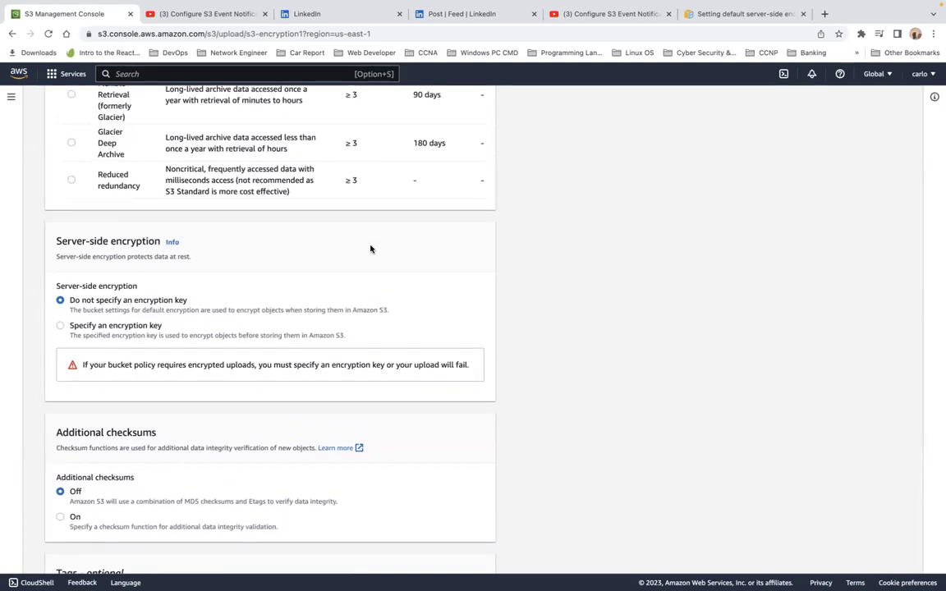
{"action": "scroll", "coordinate": [371, 248], "scroll_direction": "down", "scroll_amount": 5}
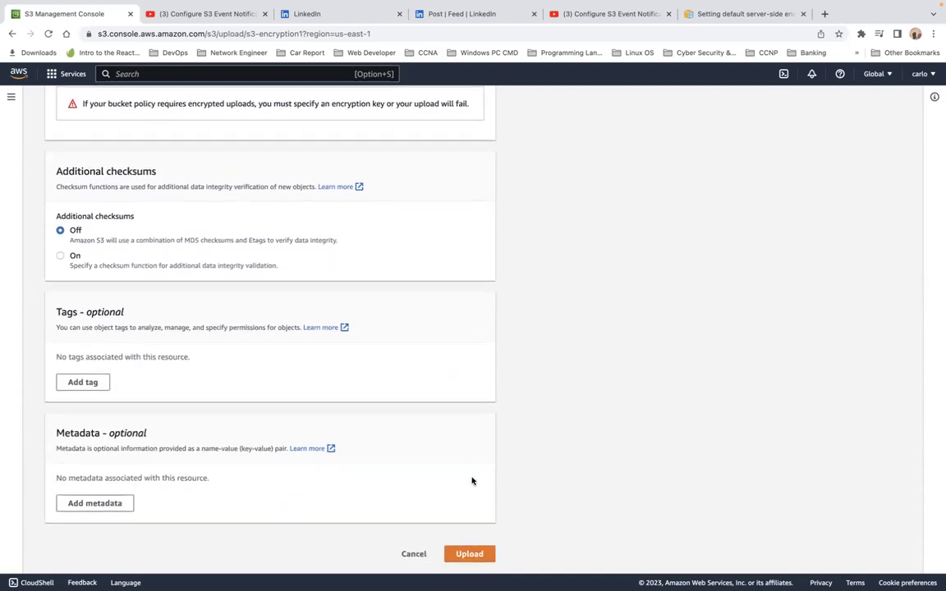
{"action": "left_click", "coordinate": [460, 553]}
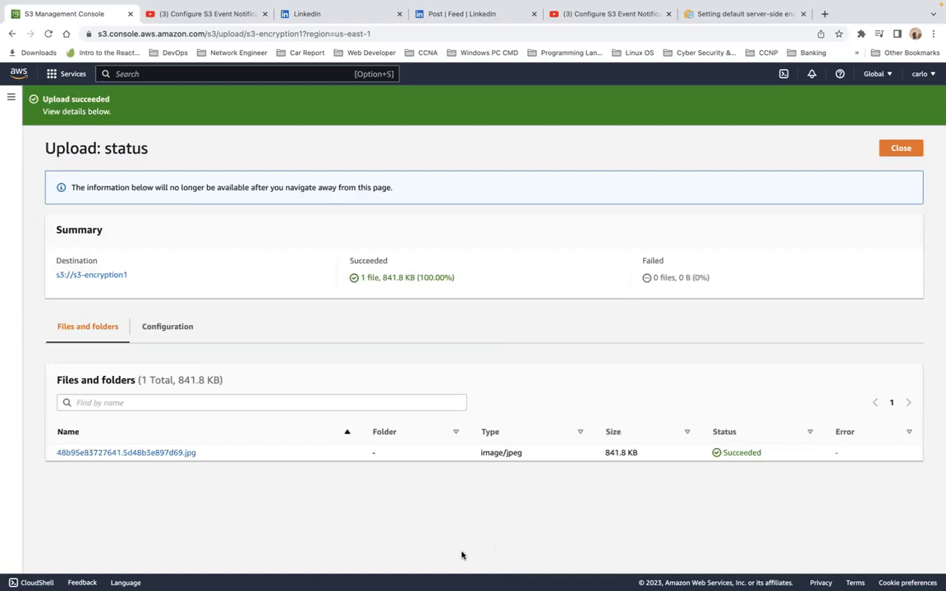
- Open the uploaded image's object page and examine its properties down to the server-side encryption settings
{"action": "left_click", "coordinate": [152, 453]}
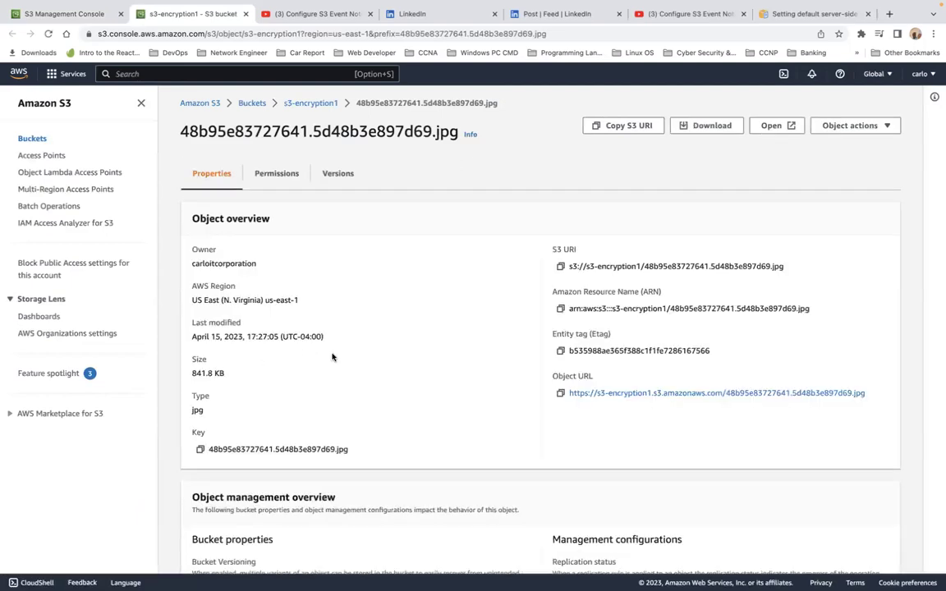
{"action": "scroll", "coordinate": [351, 358], "scroll_direction": "down", "scroll_amount": 3}
{"action": "scroll", "coordinate": [351, 356], "scroll_direction": "down", "scroll_amount": 4}
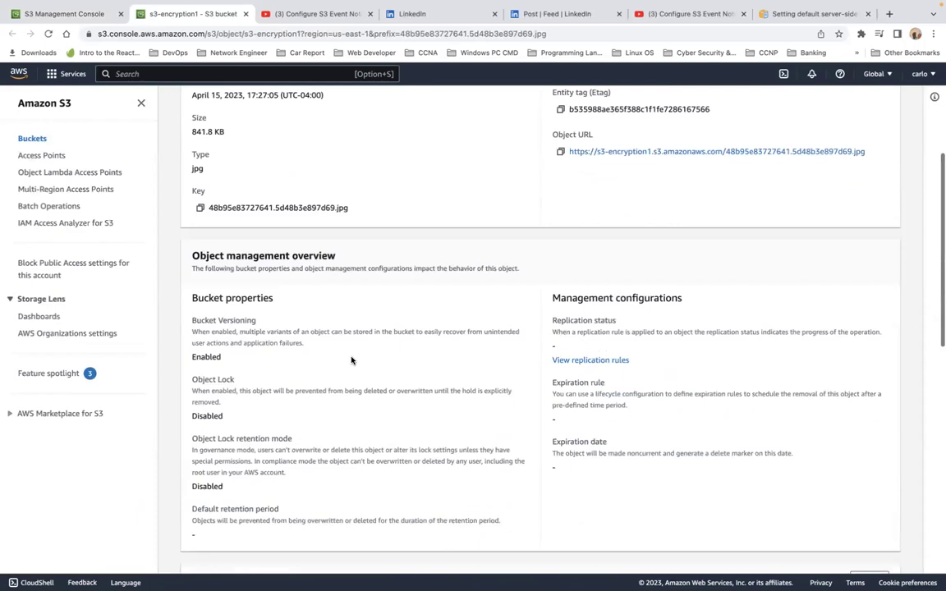
{"action": "scroll", "coordinate": [350, 357], "scroll_direction": "down", "scroll_amount": 2}
{"action": "scroll", "coordinate": [351, 358], "scroll_direction": "down", "scroll_amount": 4}
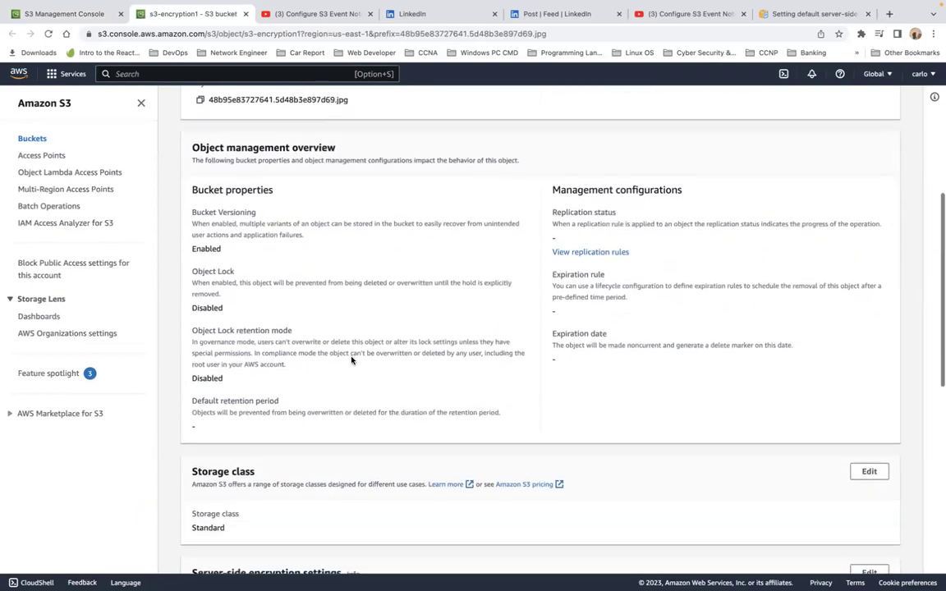
{"action": "scroll", "coordinate": [351, 359], "scroll_direction": "down", "scroll_amount": 2}
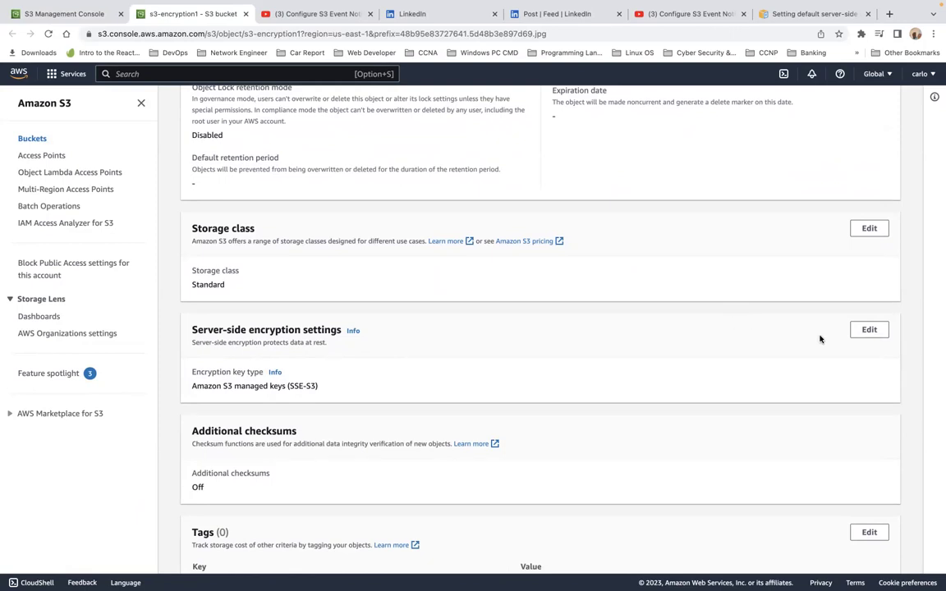
- Edit the object's server-side encryption to override the bucket settings with AWS Key Management Service key (SSE-KMS)
{"action": "left_click", "coordinate": [873, 334]}
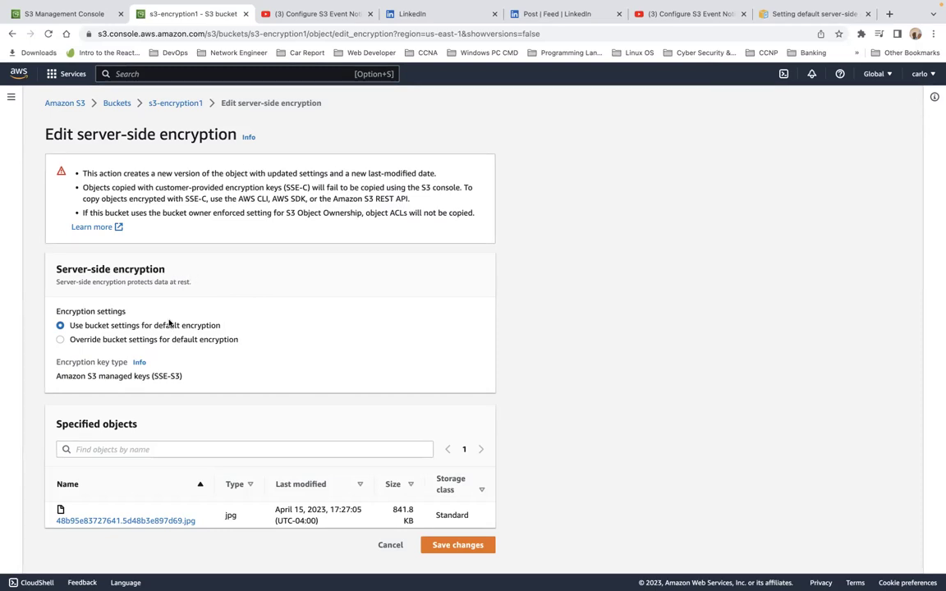
{"action": "left_click", "coordinate": [111, 342]}
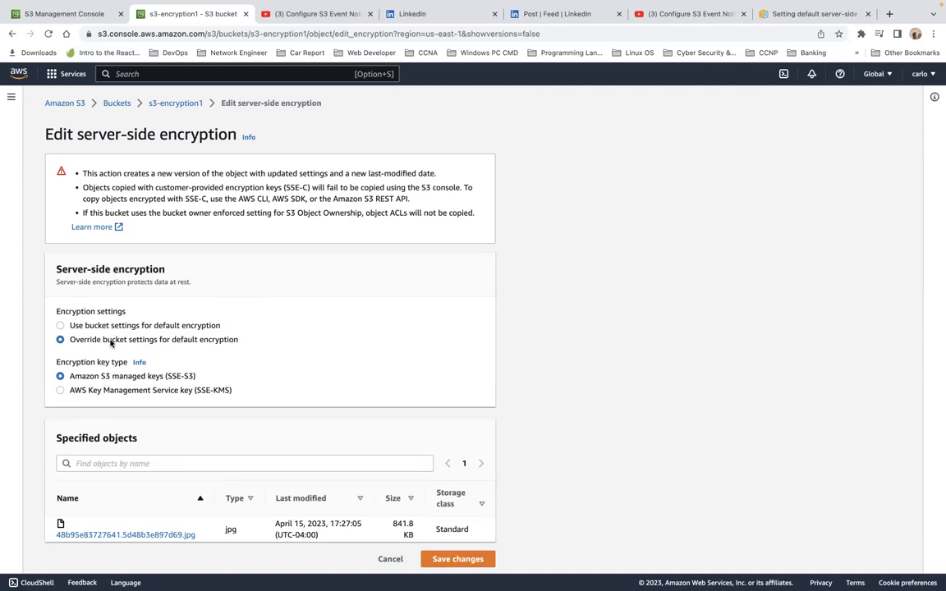
{"action": "scroll", "coordinate": [111, 343], "scroll_direction": "down", "scroll_amount": 1}
{"action": "scroll", "coordinate": [111, 343], "scroll_direction": "down", "scroll_amount": 1}
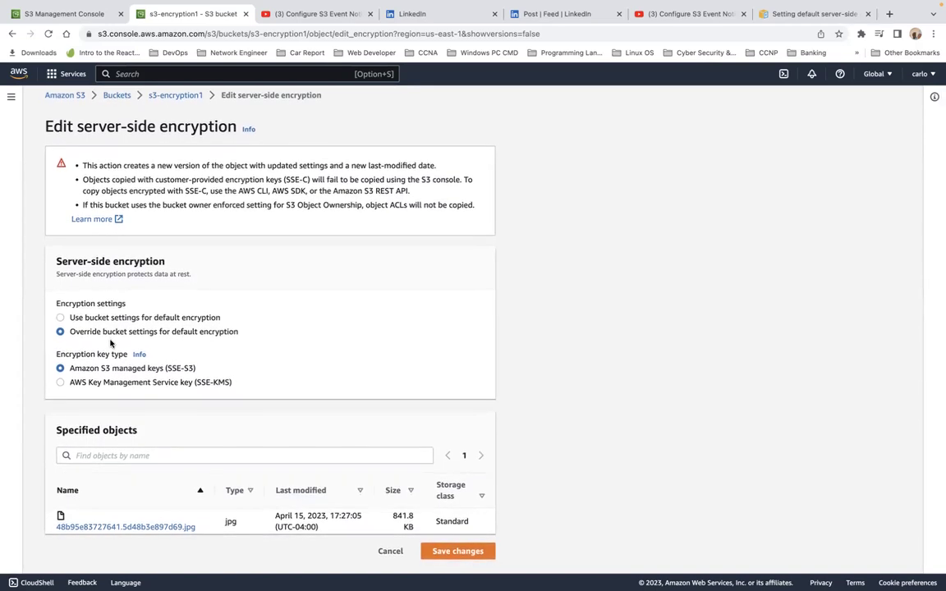
{"action": "left_click", "coordinate": [103, 389]}
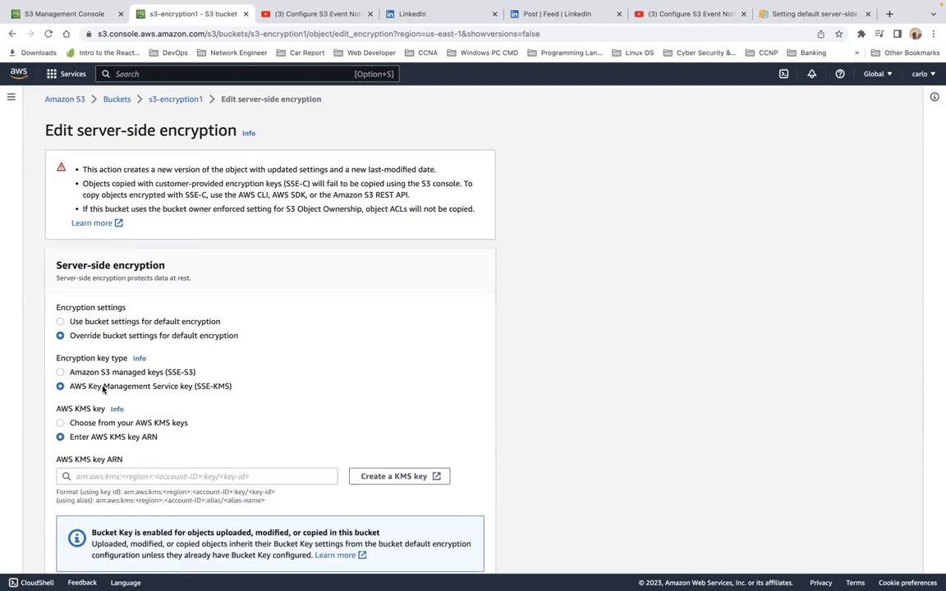
- Choose the aws/s3 alias from the available AWS KMS keys and review the object's remaining encryption settings
{"action": "scroll", "coordinate": [199, 414], "scroll_direction": "down", "scroll_amount": 2}
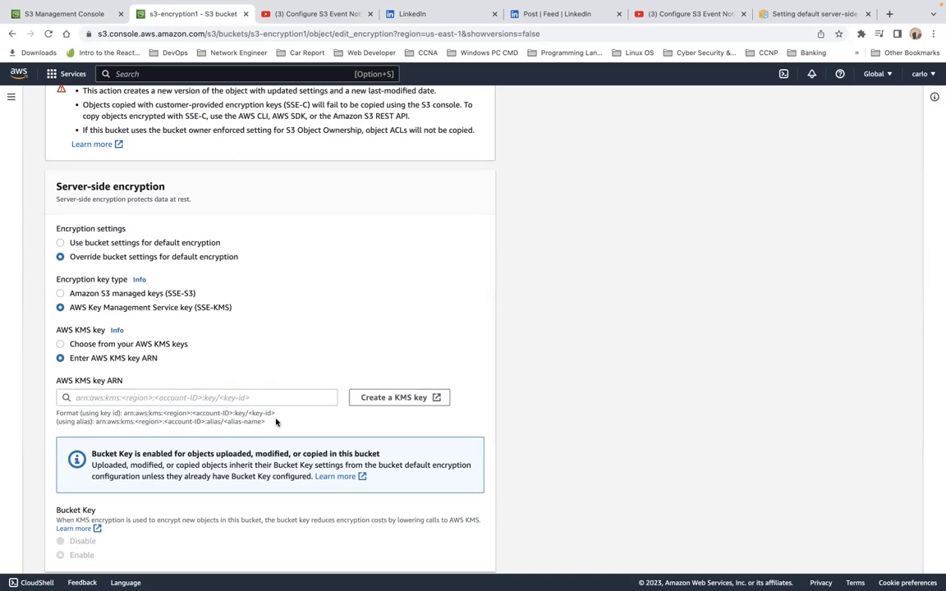
{"action": "left_click", "coordinate": [112, 345]}
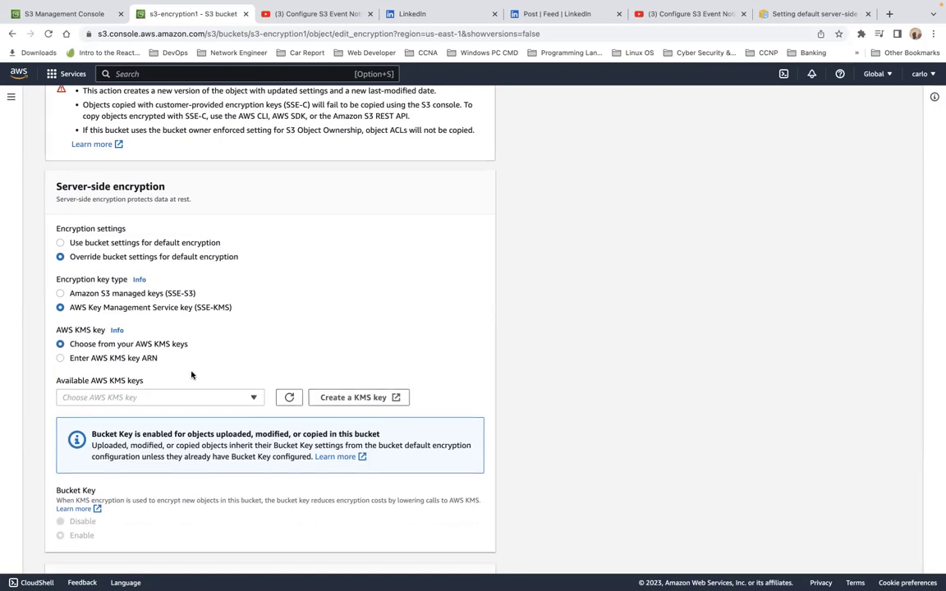
{"action": "left_click", "coordinate": [253, 399]}
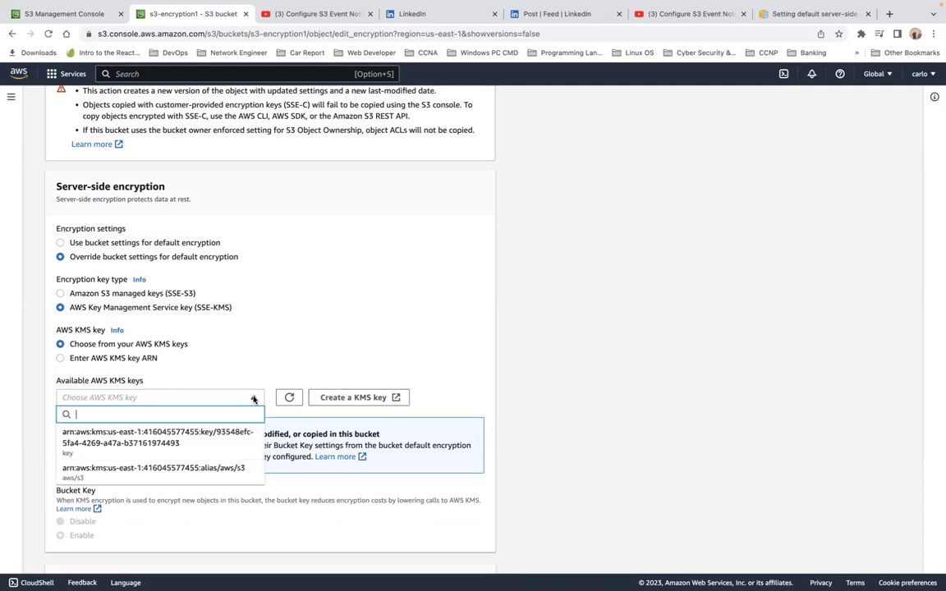
{"action": "left_click", "coordinate": [227, 479]}
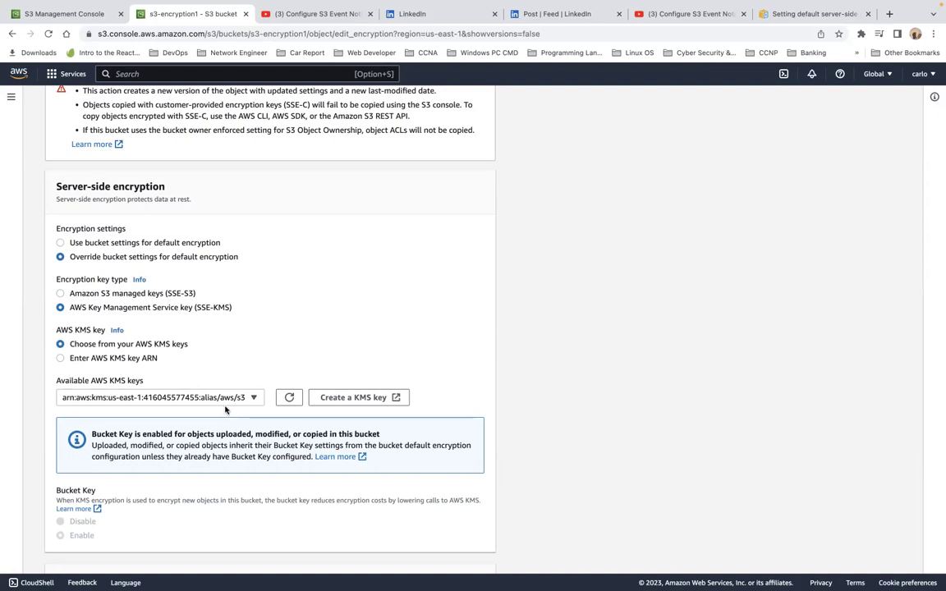
{"action": "scroll", "coordinate": [227, 378], "scroll_direction": "down", "scroll_amount": 2}
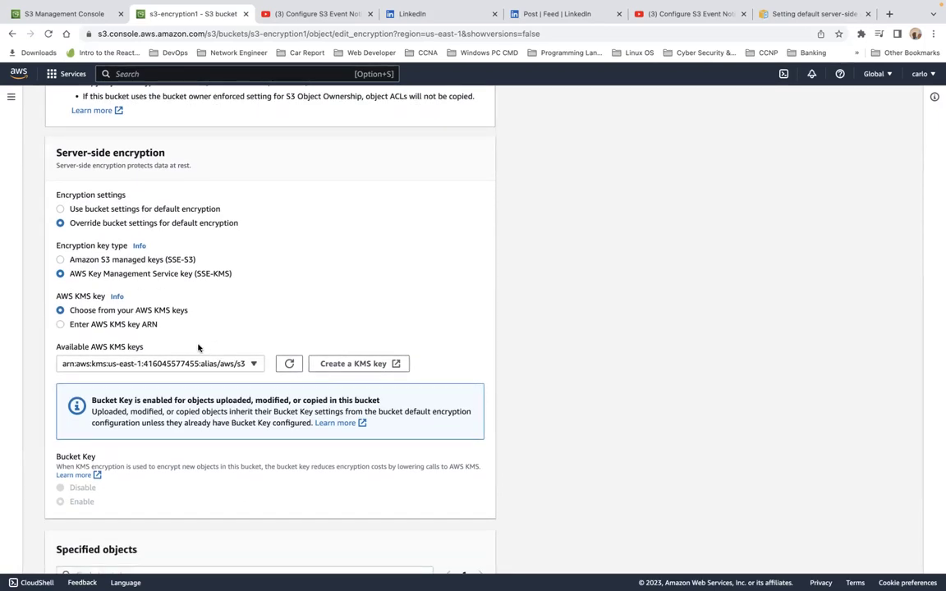
{"action": "scroll", "coordinate": [198, 348], "scroll_direction": "down", "scroll_amount": 5}
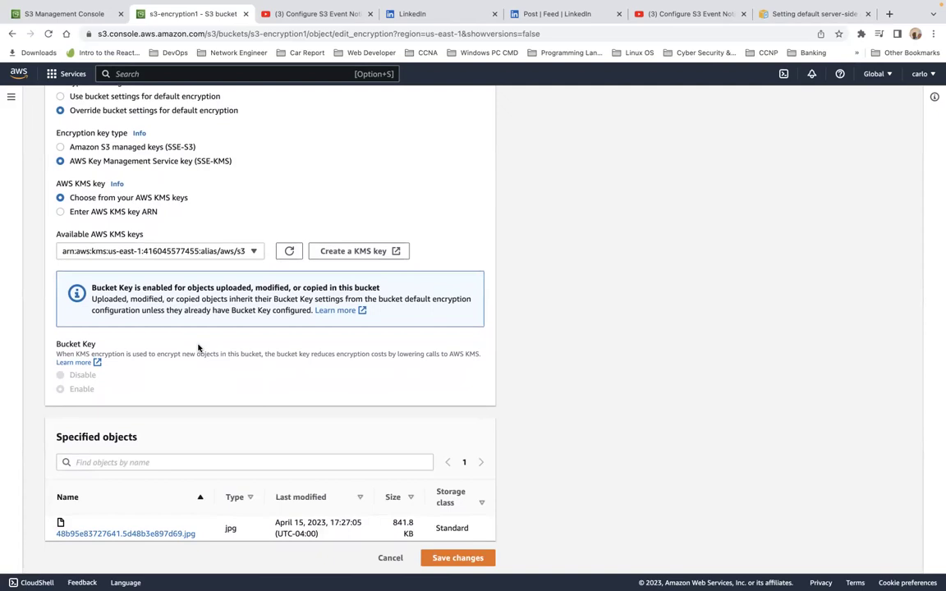
{"action": "scroll", "coordinate": [199, 348], "scroll_direction": "down", "scroll_amount": 1}
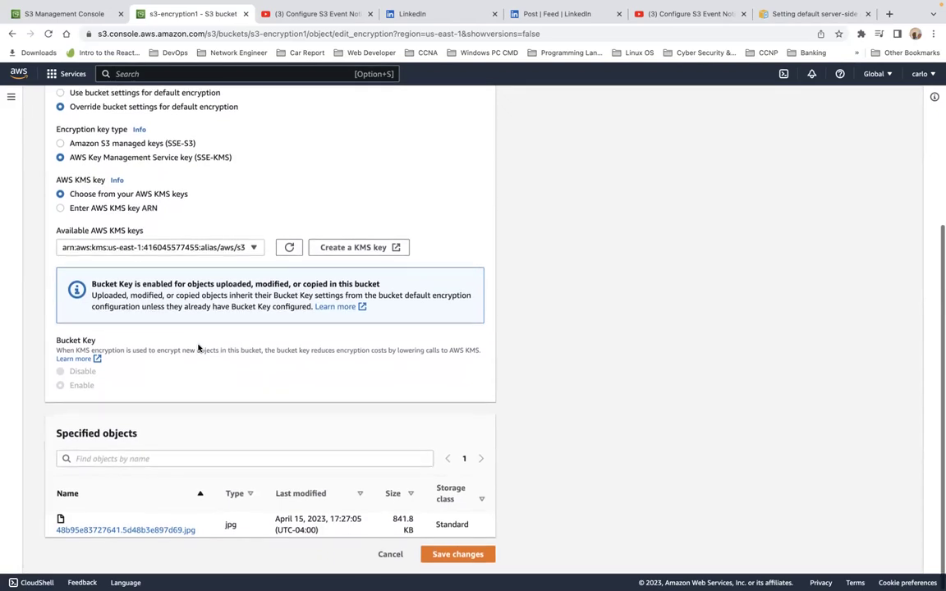
- Save the image's SSE-KMS encryption override, then open the object's version list and select the current version
{"action": "left_click", "coordinate": [449, 555]}
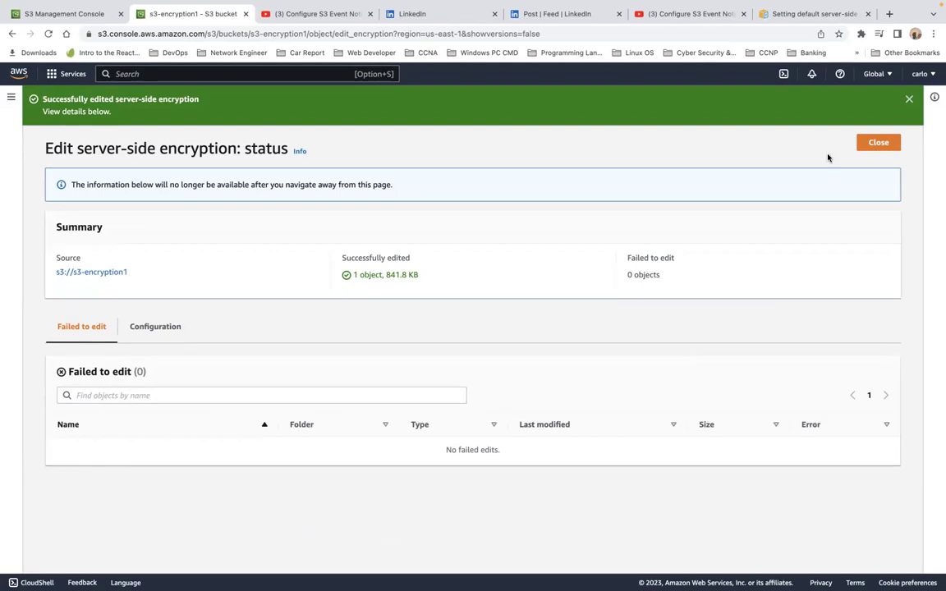
{"action": "left_click", "coordinate": [871, 144]}
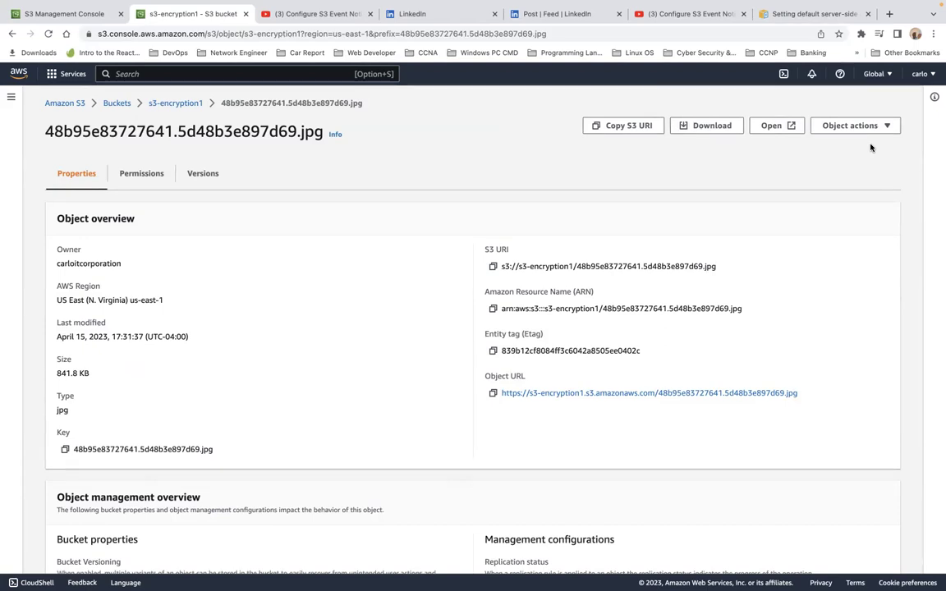
{"action": "left_click", "coordinate": [207, 174]}
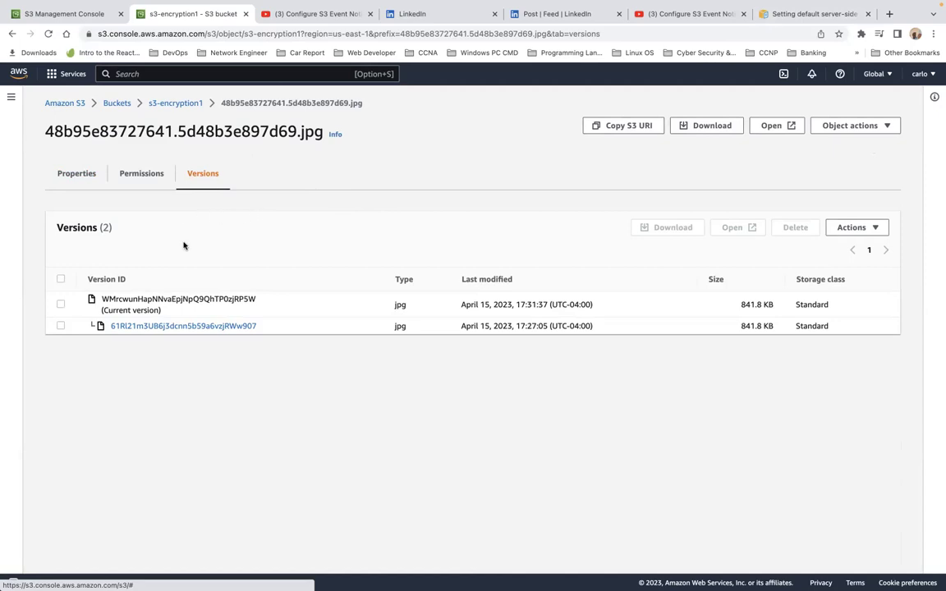
{"action": "left_click", "coordinate": [62, 305]}
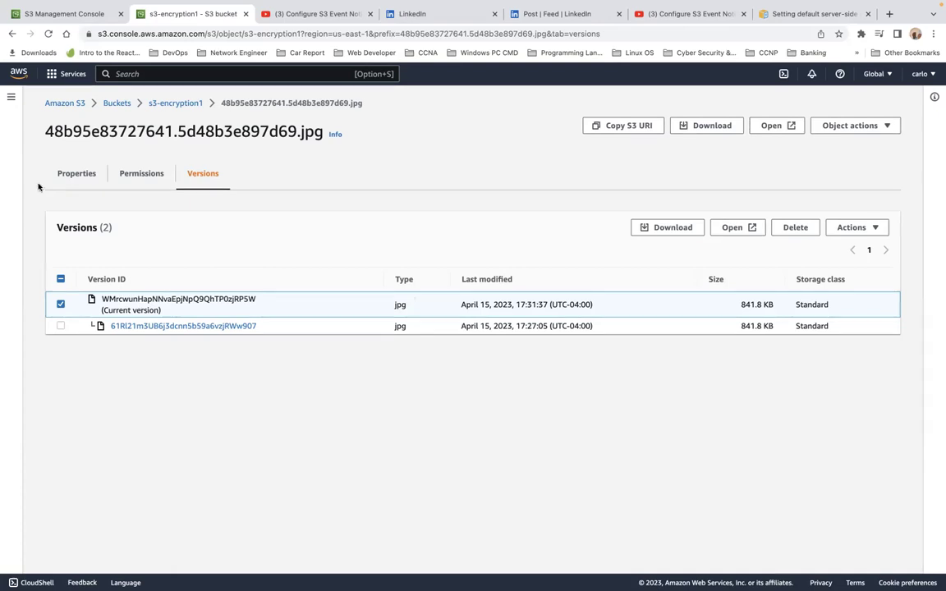
- Examine the image object's properties down to the encryption key type in its server-side encryption settings
{"action": "left_click", "coordinate": [77, 173]}
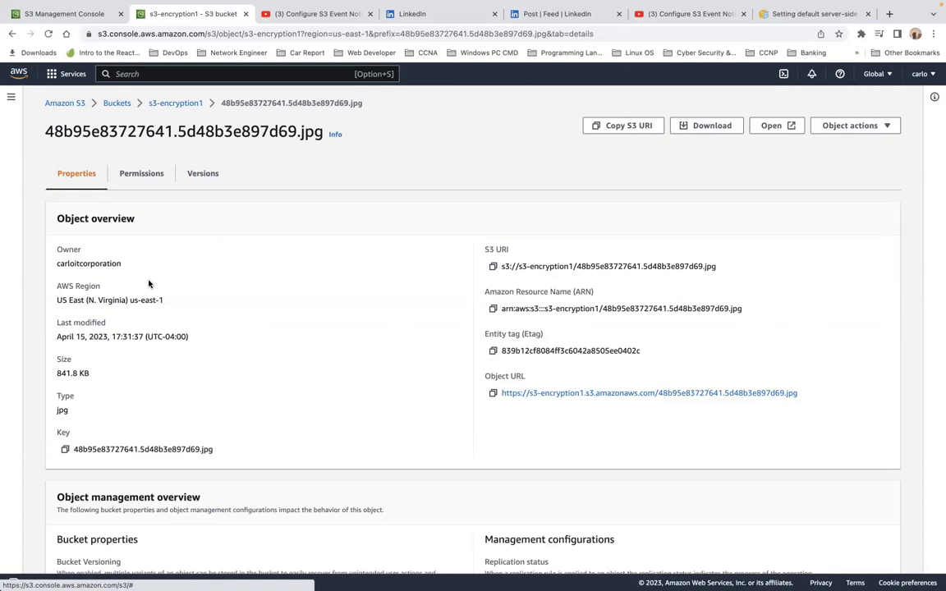
{"action": "scroll", "coordinate": [149, 284], "scroll_direction": "down", "scroll_amount": 1}
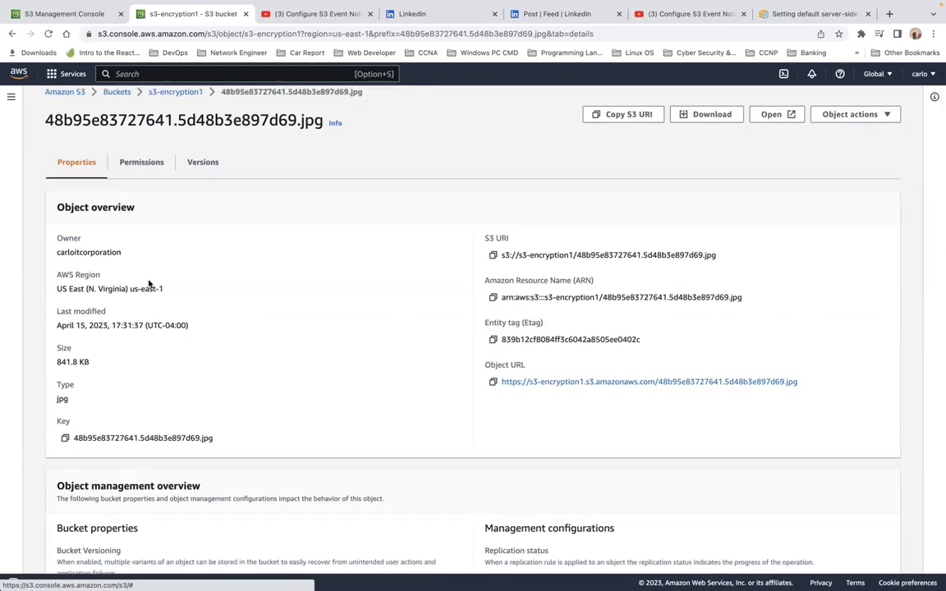
{"action": "scroll", "coordinate": [149, 282], "scroll_direction": "down", "scroll_amount": 2}
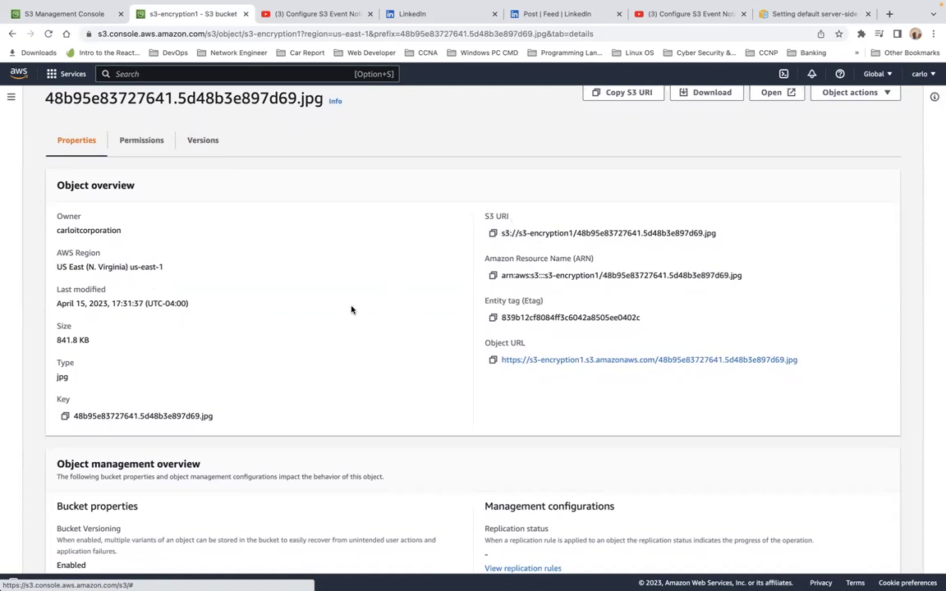
{"action": "scroll", "coordinate": [352, 309], "scroll_direction": "down", "scroll_amount": 3}
{"action": "scroll", "coordinate": [352, 310], "scroll_direction": "down", "scroll_amount": 8}
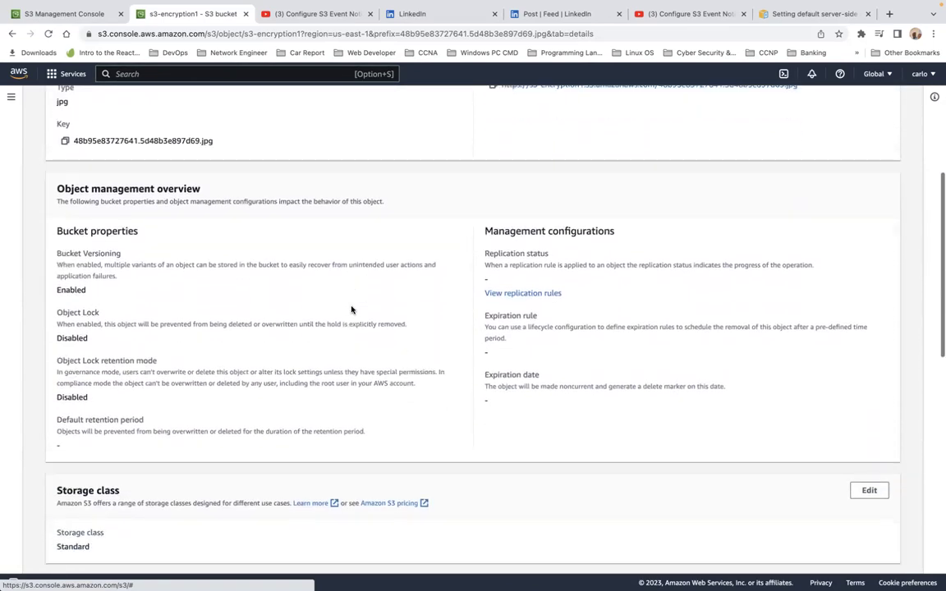
{"action": "scroll", "coordinate": [351, 310], "scroll_direction": "down", "scroll_amount": 5}
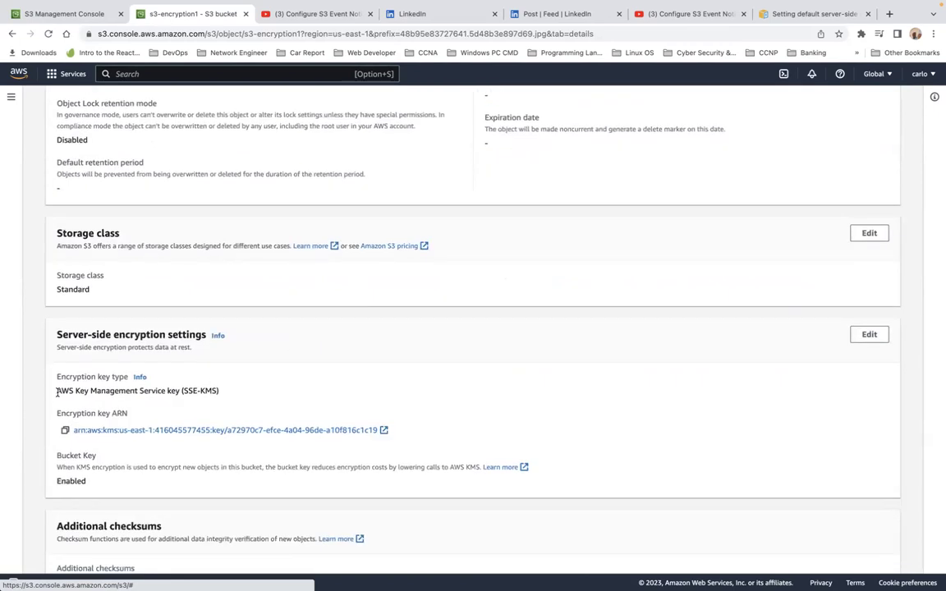
{"action": "left_click_drag", "start_coordinate": [57, 392], "coordinate": [222, 397]}
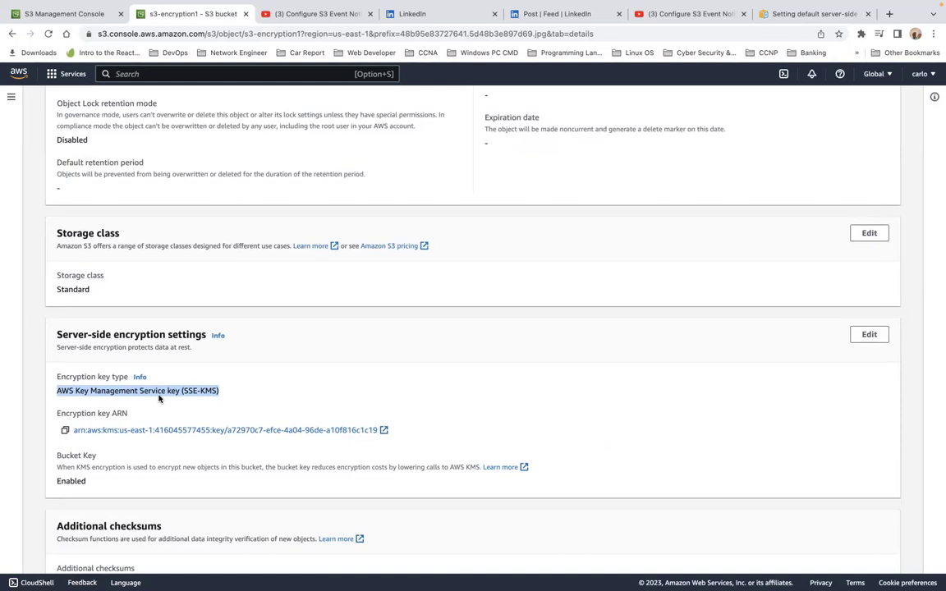
{"action": "scroll", "coordinate": [159, 399], "scroll_direction": "up", "scroll_amount": 10}
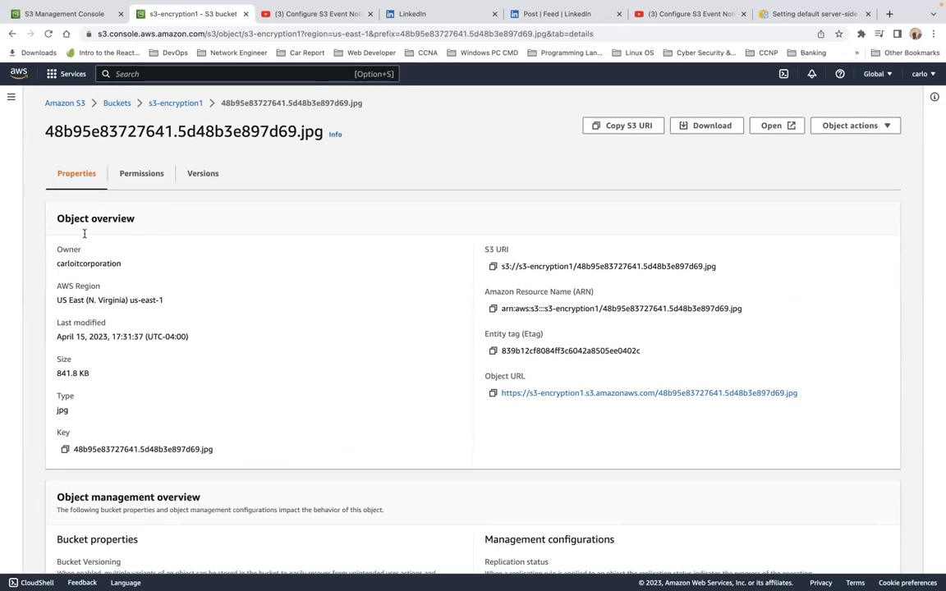
- Start a new upload to the s3-encryption1 bucket and add the file 20181017_2_32917822_38179460.webp from the Desktop
{"action": "left_click", "coordinate": [125, 102]}
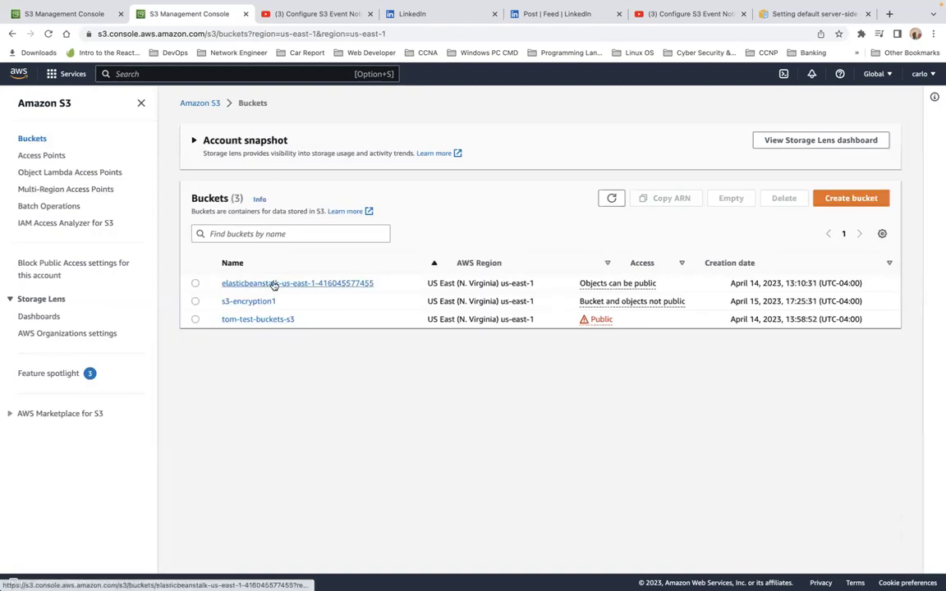
{"action": "left_click", "coordinate": [253, 301]}
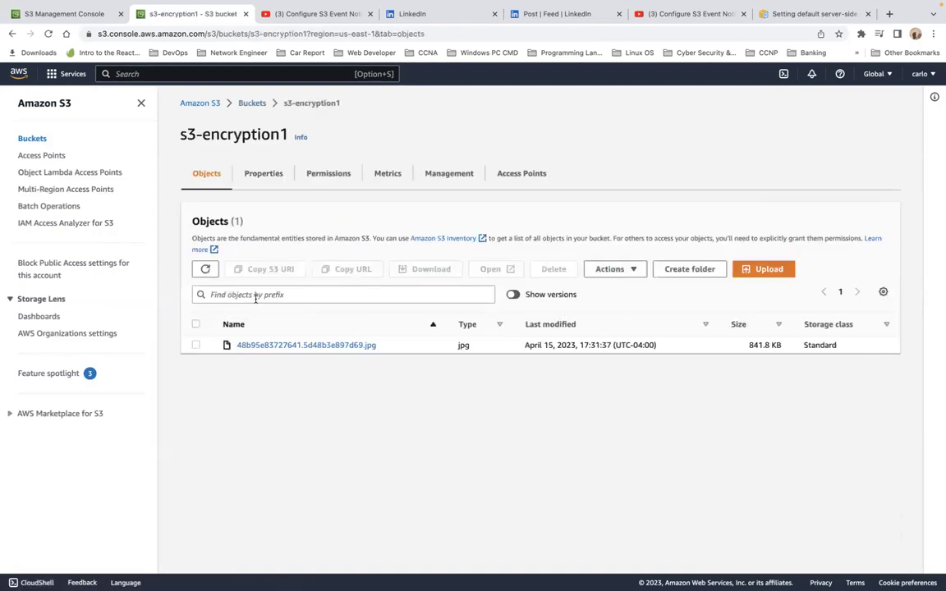
{"action": "left_click", "coordinate": [761, 269]}
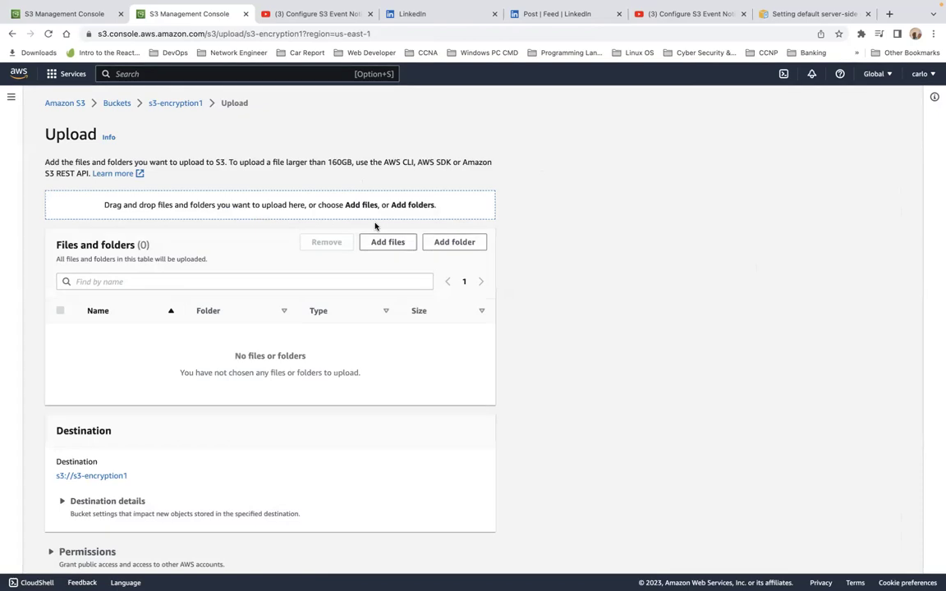
{"action": "left_click", "coordinate": [383, 246]}
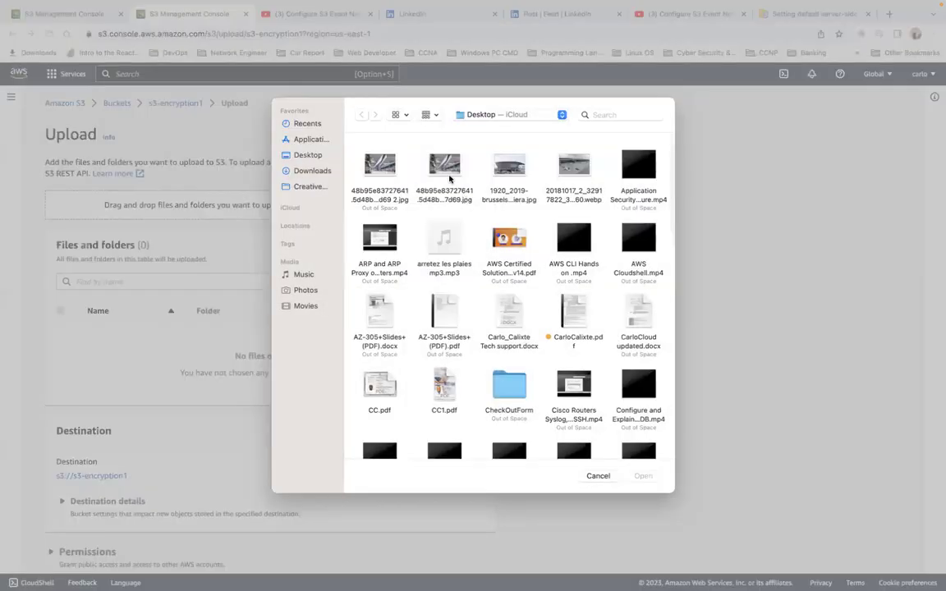
{"action": "left_click", "coordinate": [566, 172]}
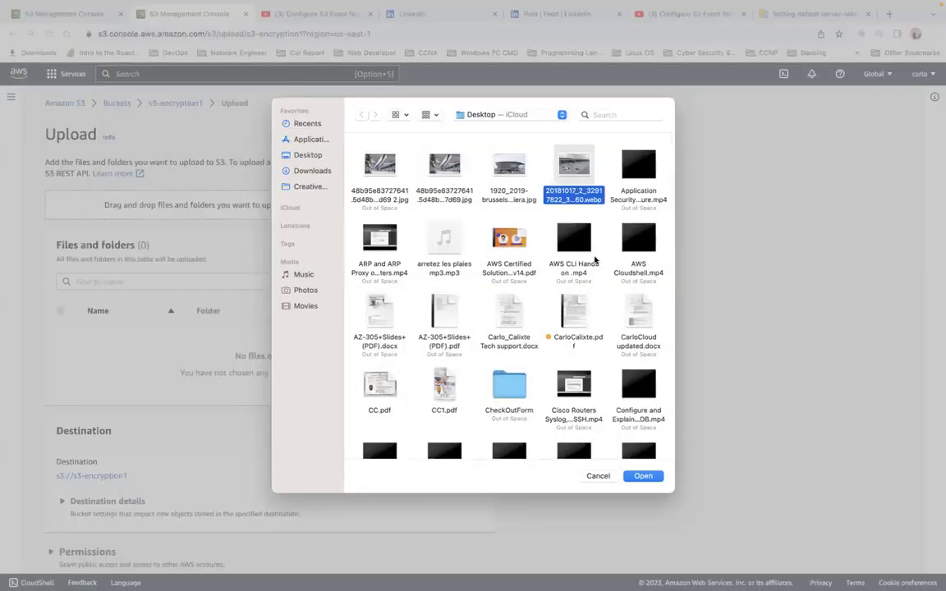
{"action": "left_click", "coordinate": [644, 475]}
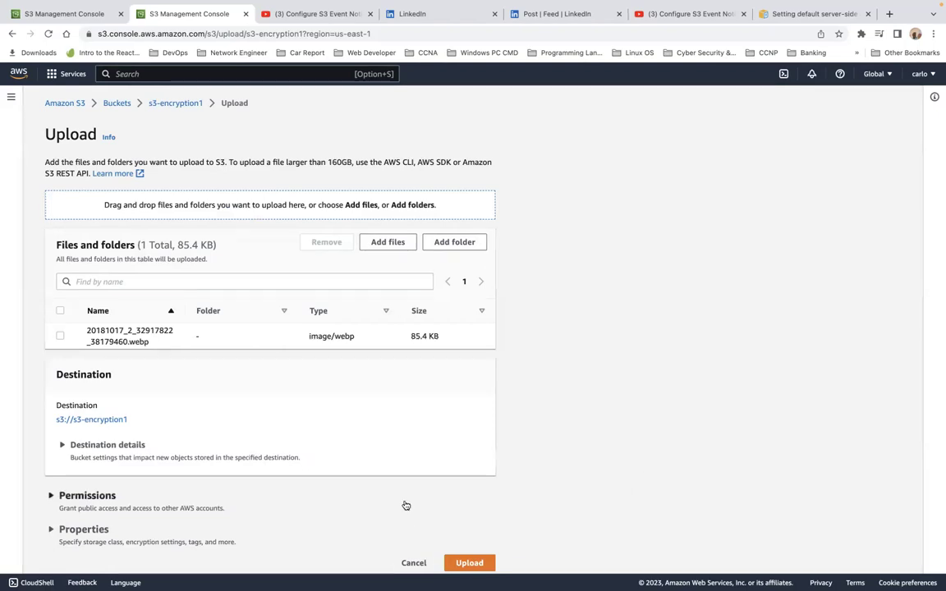
- Specify an encryption key for the webp file using the bucket settings for default encryption, and upload it to the bucket
{"action": "scroll", "coordinate": [376, 434], "scroll_direction": "down", "scroll_amount": 1}
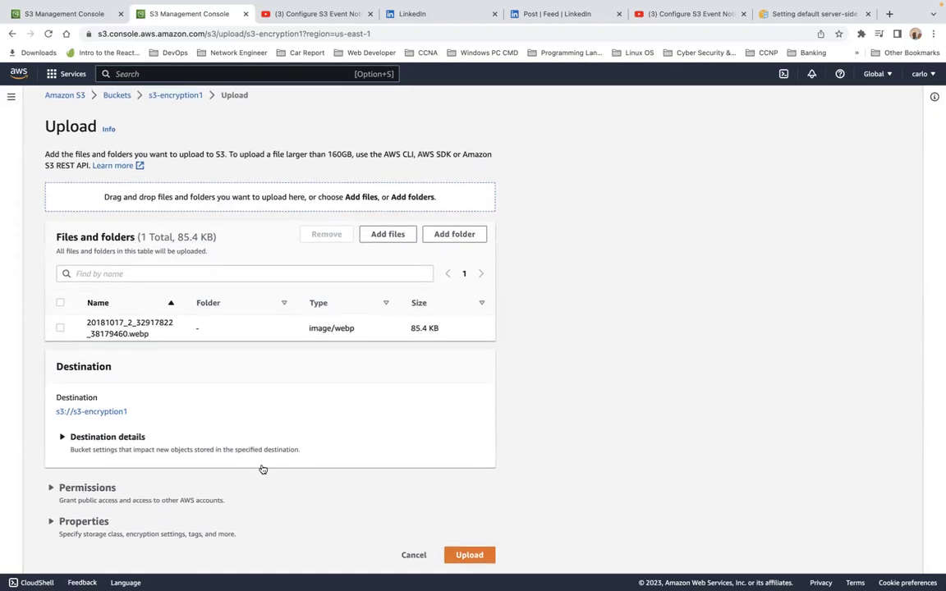
{"action": "left_click", "coordinate": [52, 522]}
{"action": "scroll", "coordinate": [219, 497], "scroll_direction": "down", "scroll_amount": 10}
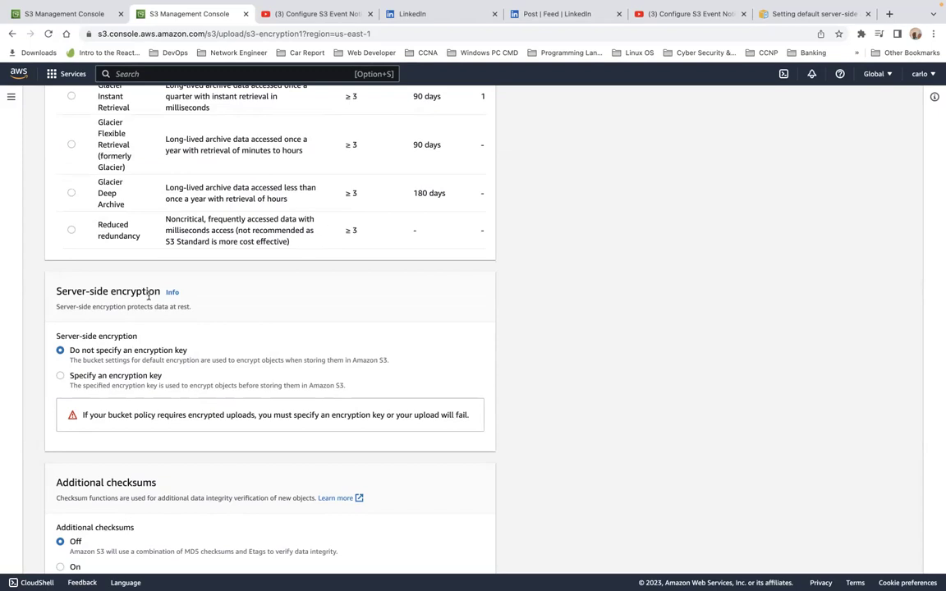
{"action": "left_click", "coordinate": [61, 376]}
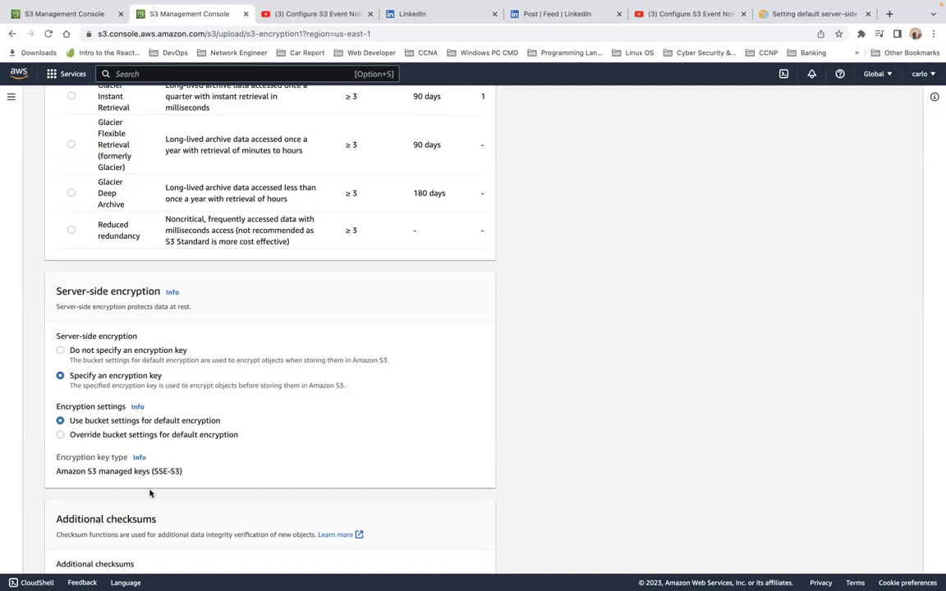
{"action": "scroll", "coordinate": [221, 450], "scroll_direction": "down", "scroll_amount": 2}
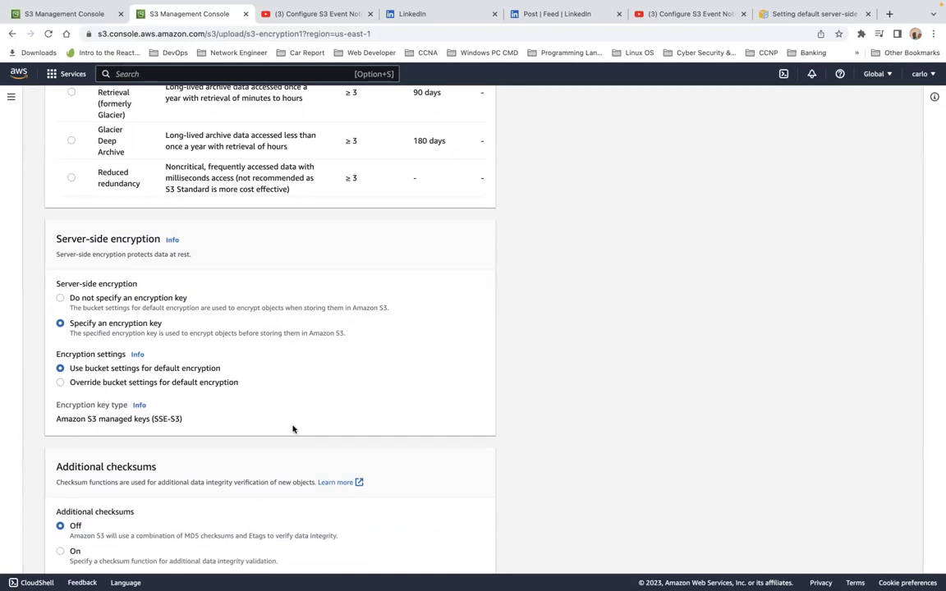
{"action": "scroll", "coordinate": [293, 429], "scroll_direction": "down", "scroll_amount": 5}
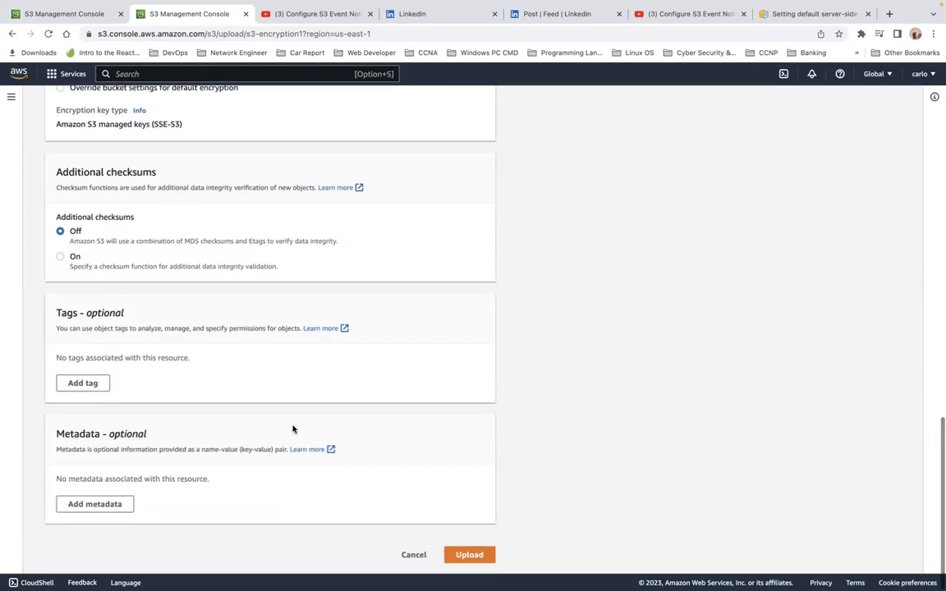
{"action": "left_click", "coordinate": [465, 557]}
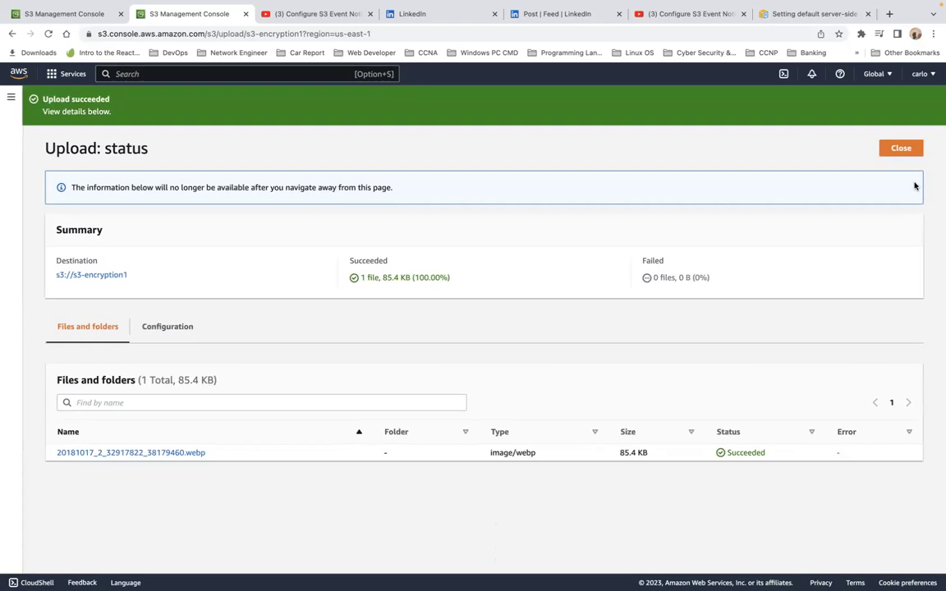
{"action": "left_click", "coordinate": [901, 148]}
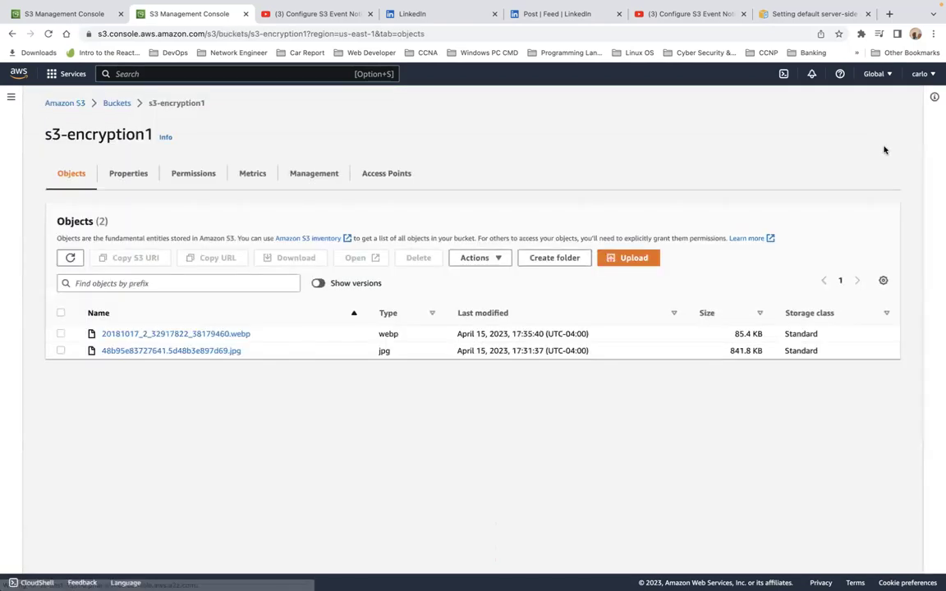
- Examine the bucket's default encryption properties and the key type options in its edit form, without saving anything
{"action": "left_click", "coordinate": [60, 333]}
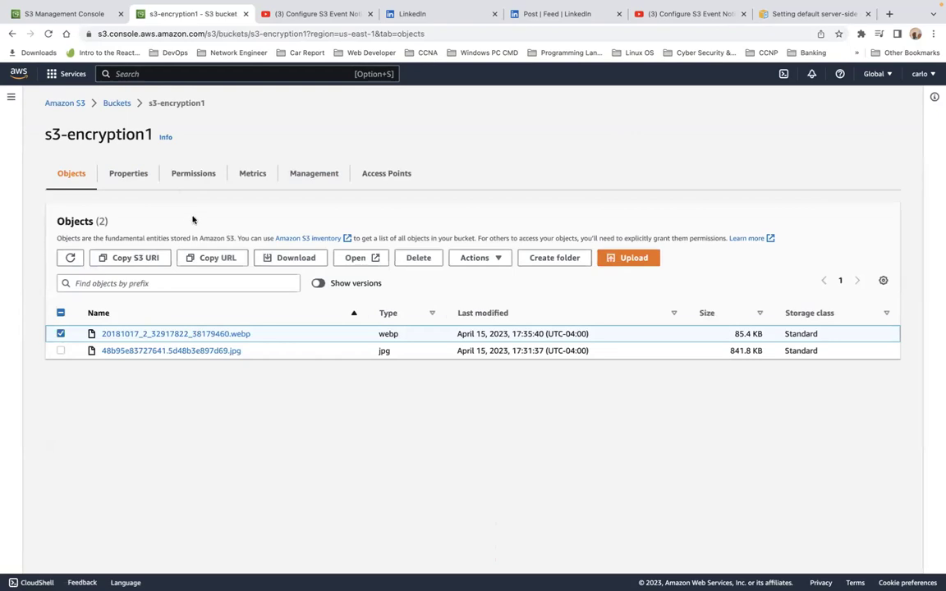
{"action": "left_click", "coordinate": [134, 177]}
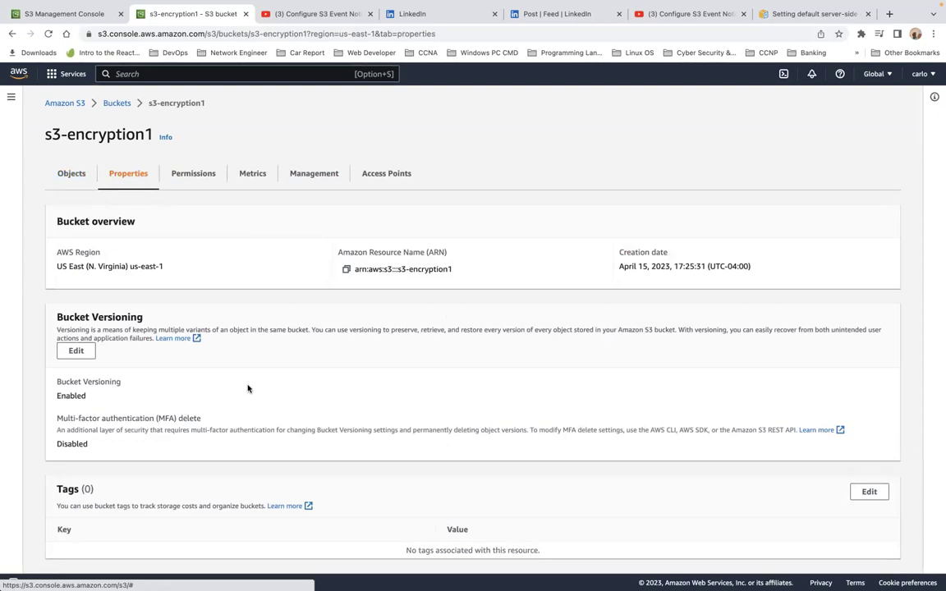
{"action": "scroll", "coordinate": [248, 389], "scroll_direction": "down", "scroll_amount": 5}
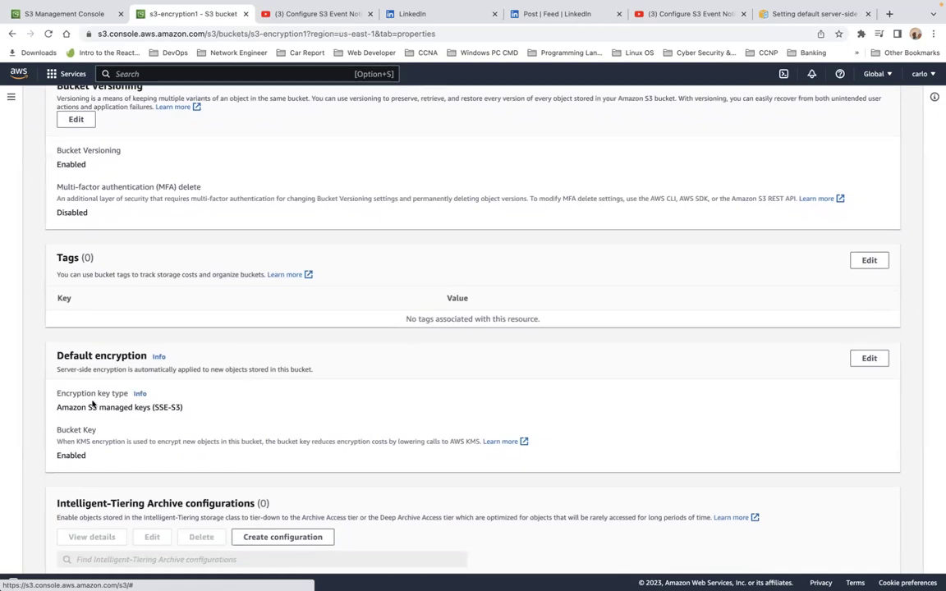
{"action": "left_click_drag", "start_coordinate": [56, 356], "coordinate": [132, 354]}
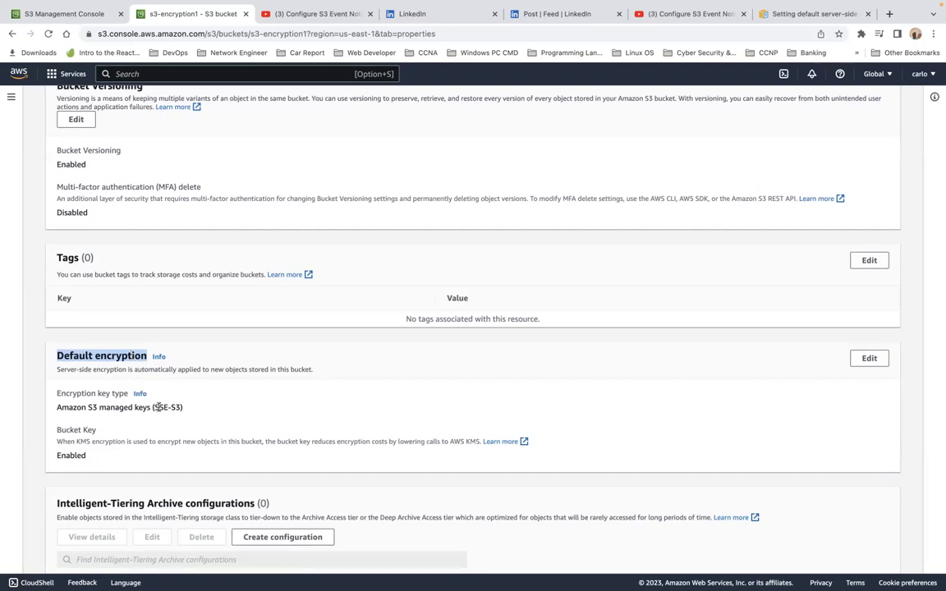
{"action": "left_click_drag", "start_coordinate": [151, 407], "coordinate": [170, 407]}
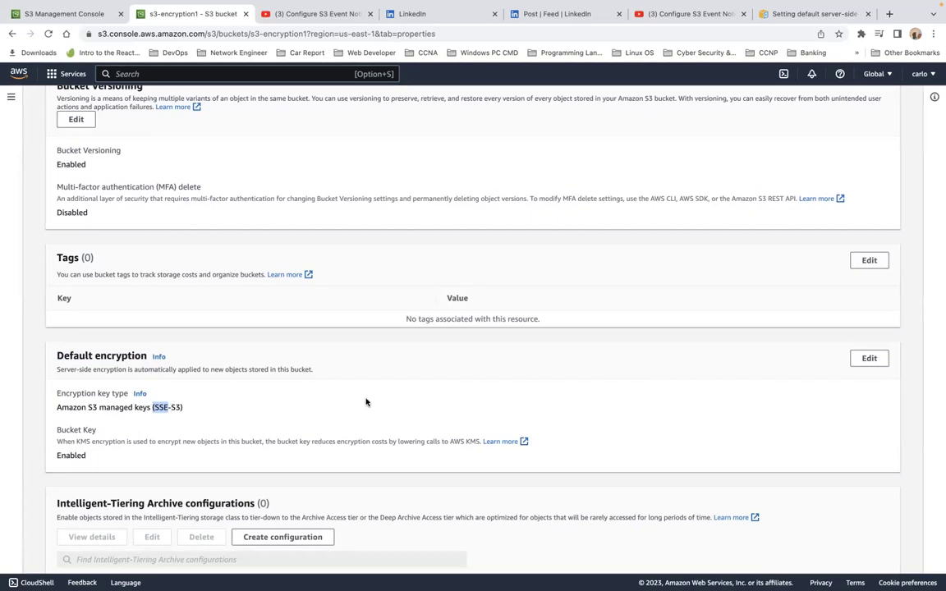
{"action": "left_click", "coordinate": [854, 361]}
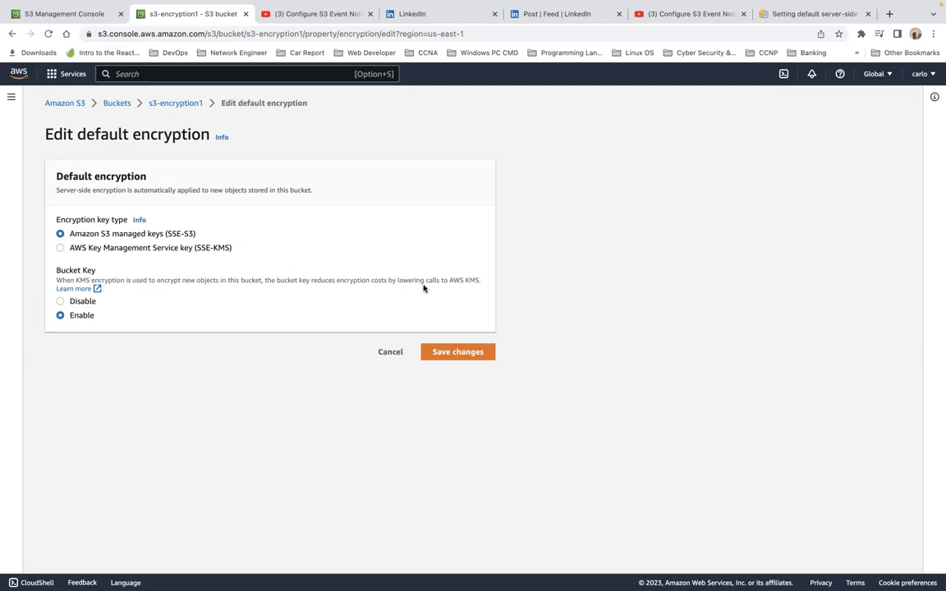
{"action": "left_click", "coordinate": [379, 352]}
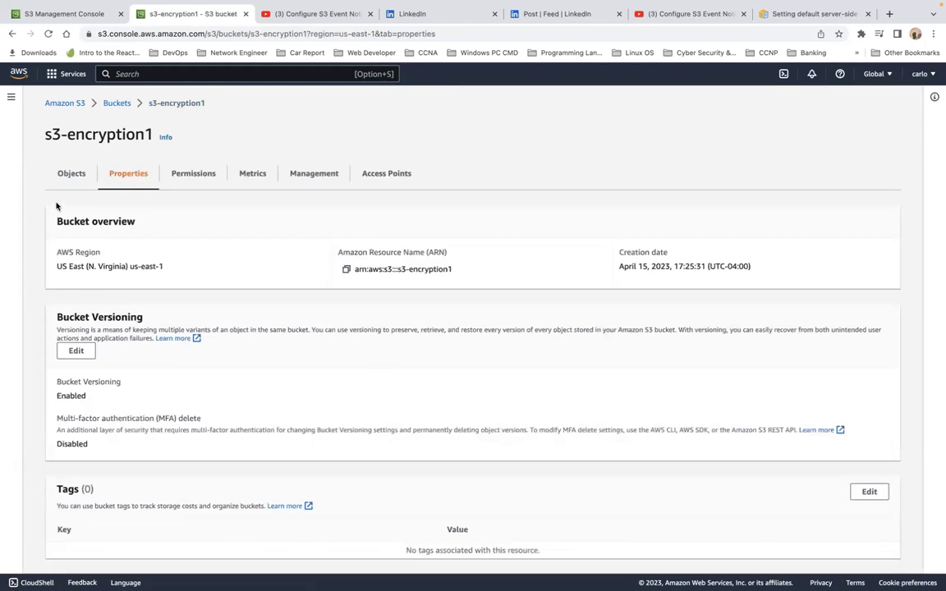
- Return to the bucket's object list, check the S3 default encryption documentation page, and open google.com in a new browser tab
{"action": "left_click", "coordinate": [72, 173]}
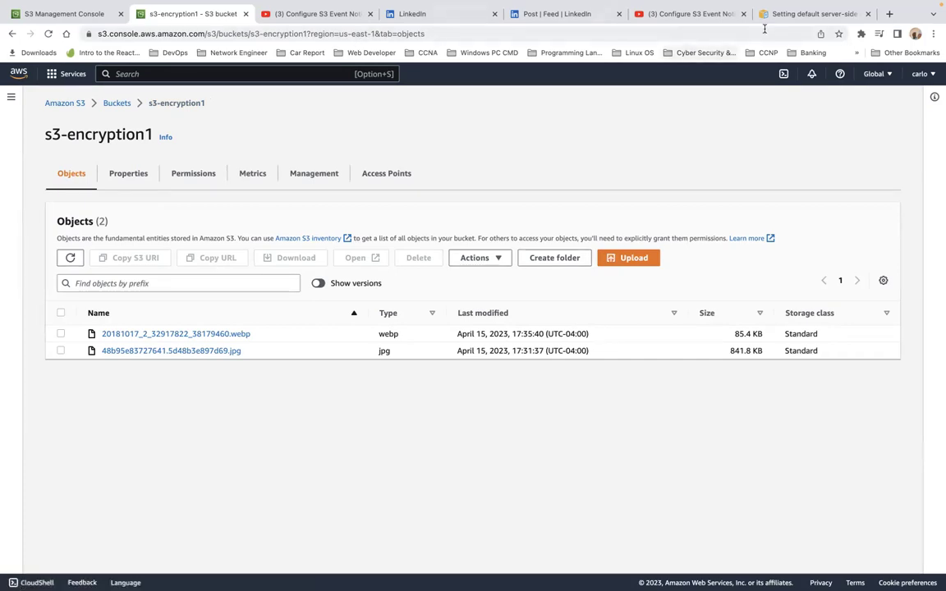
{"action": "left_click", "coordinate": [795, 15]}
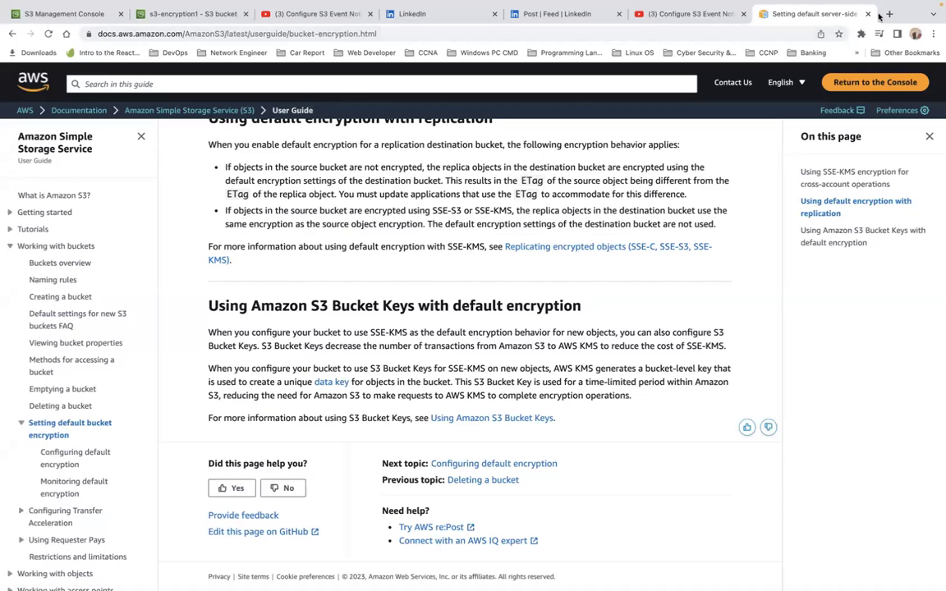
{"action": "left_click", "coordinate": [887, 14]}
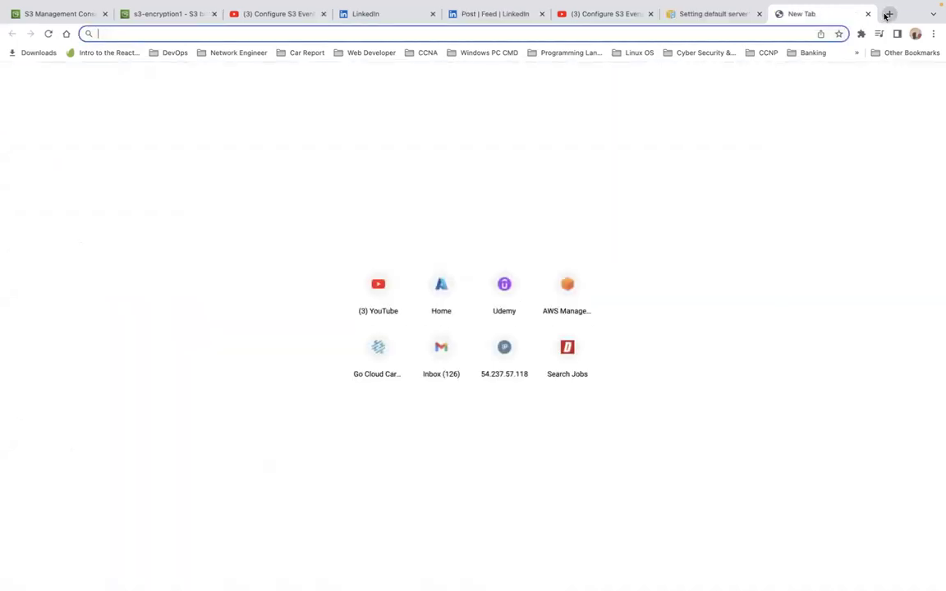
{"action": "type", "text": "google.com"}
{"action": "key", "text": "Return"}
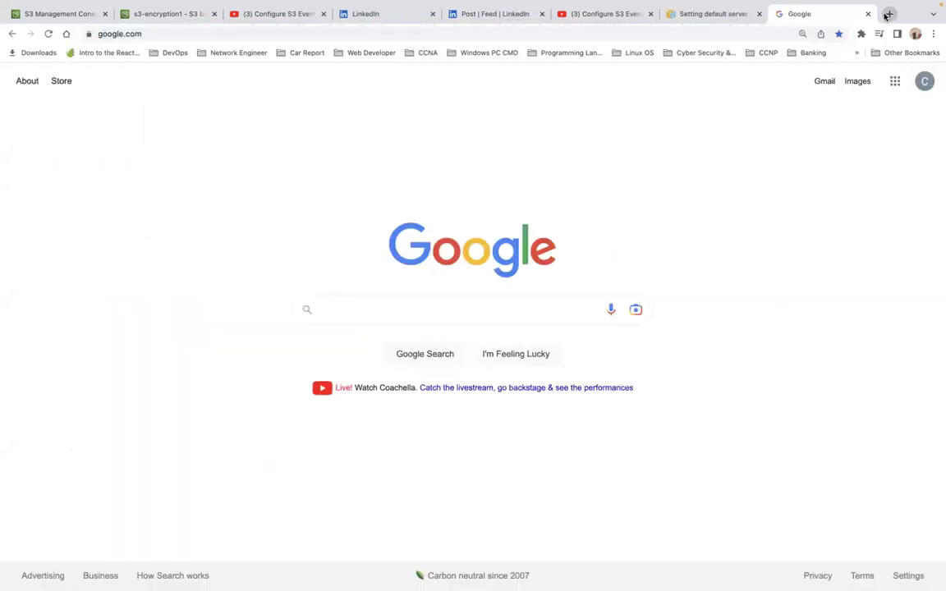
- Search Google for "what is encryption in s3" using the earlier search suggestion
{"action": "type", "text": "w"}
{"action": "key", "text": "BackSpace"}
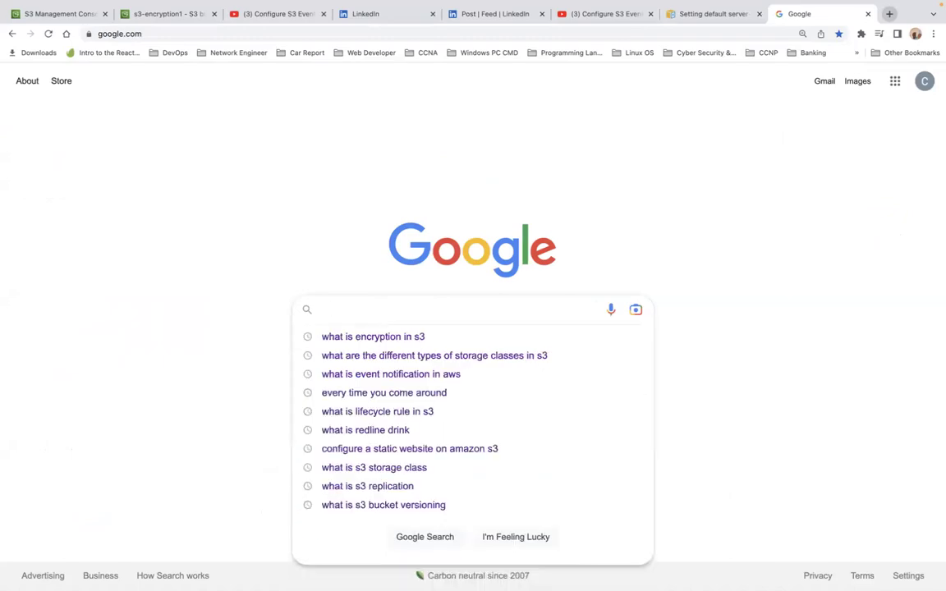
{"action": "left_click", "coordinate": [376, 337]}
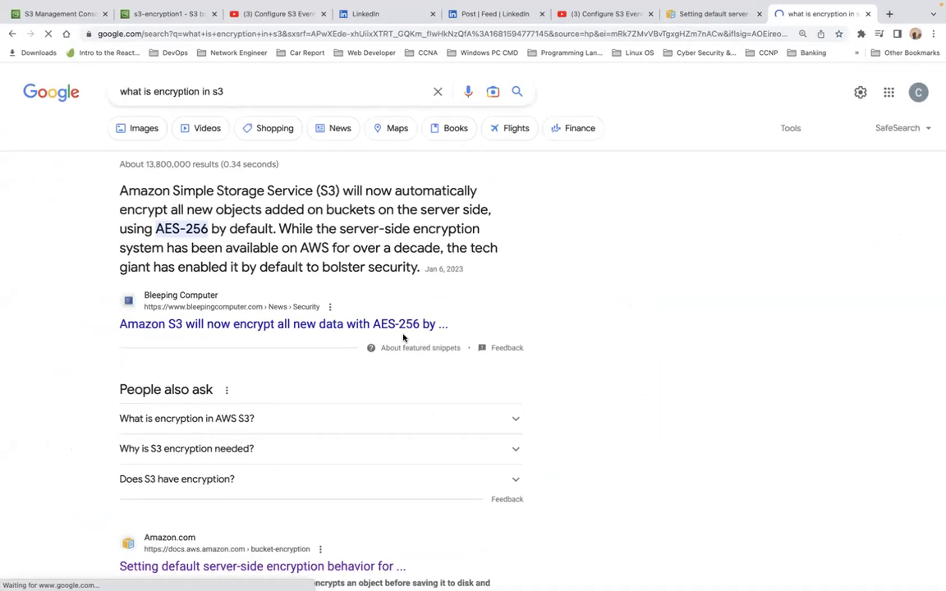
- Read the related-question answers on why S3 encryption is needed and what two different ways of encryption exist in S3
{"action": "scroll", "coordinate": [328, 378], "scroll_direction": "down", "scroll_amount": 1}
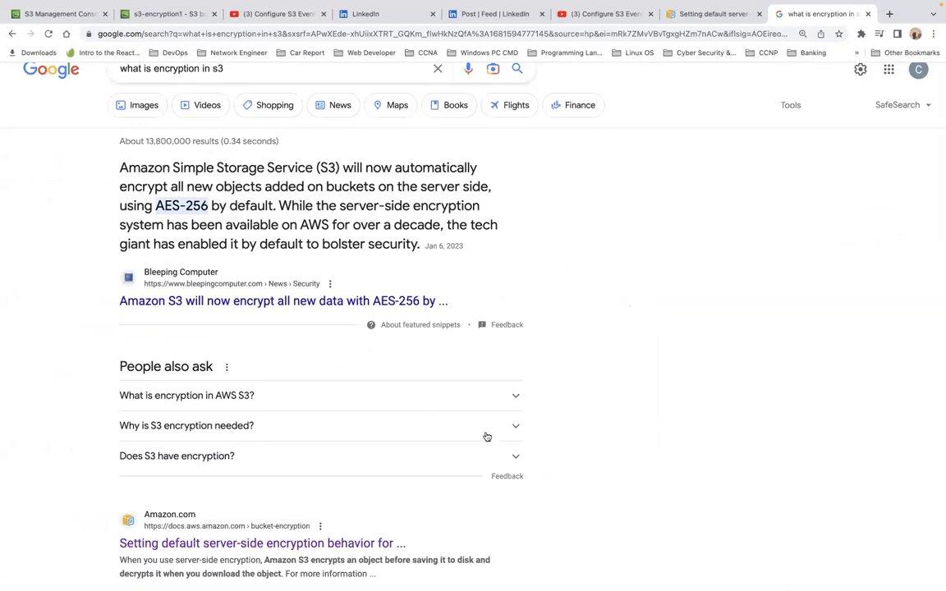
{"action": "left_click", "coordinate": [515, 427]}
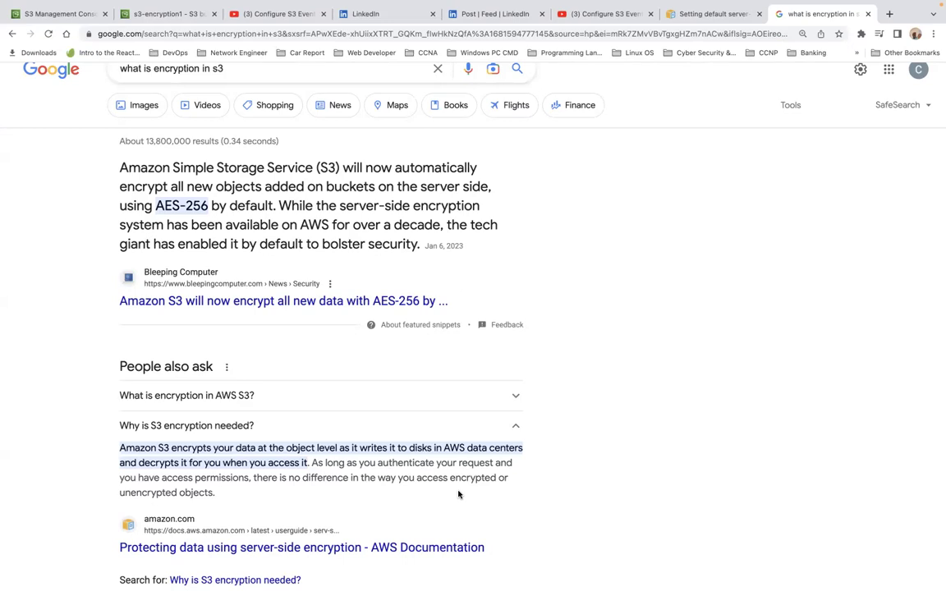
{"action": "scroll", "coordinate": [458, 494], "scroll_direction": "down", "scroll_amount": 3}
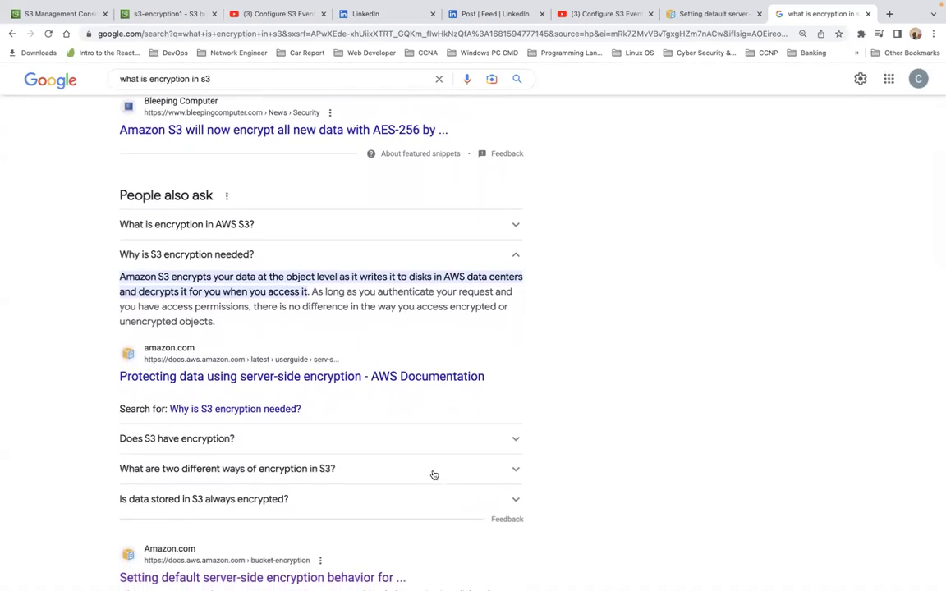
{"action": "left_click", "coordinate": [516, 470]}
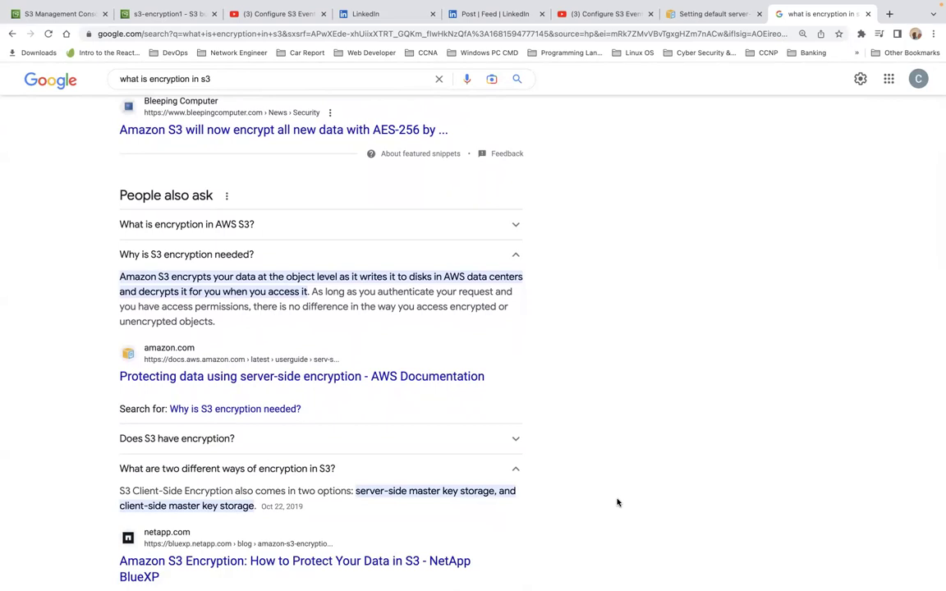
{"action": "scroll", "coordinate": [617, 502], "scroll_direction": "down", "scroll_amount": 2}
{"action": "scroll", "coordinate": [617, 503], "scroll_direction": "down", "scroll_amount": 2}
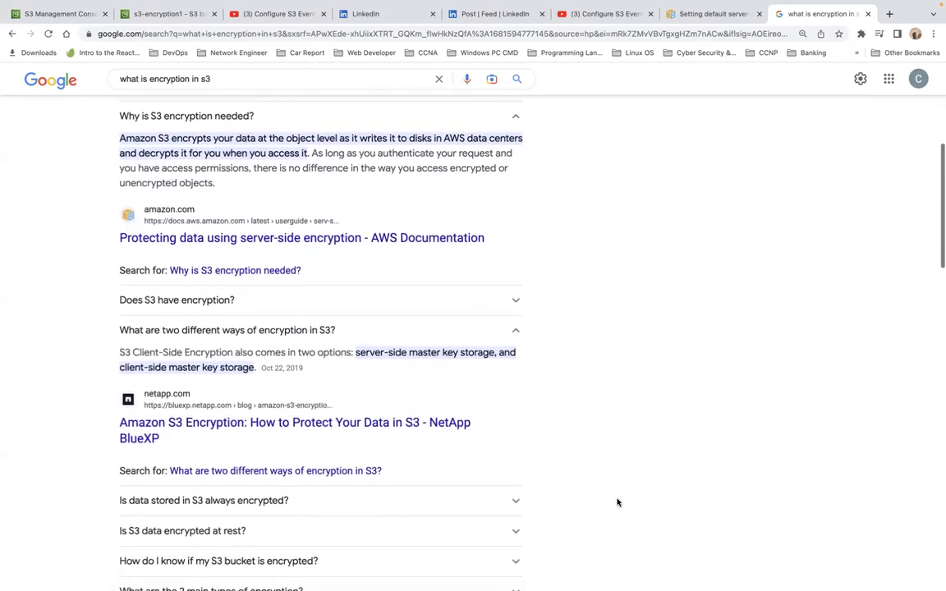